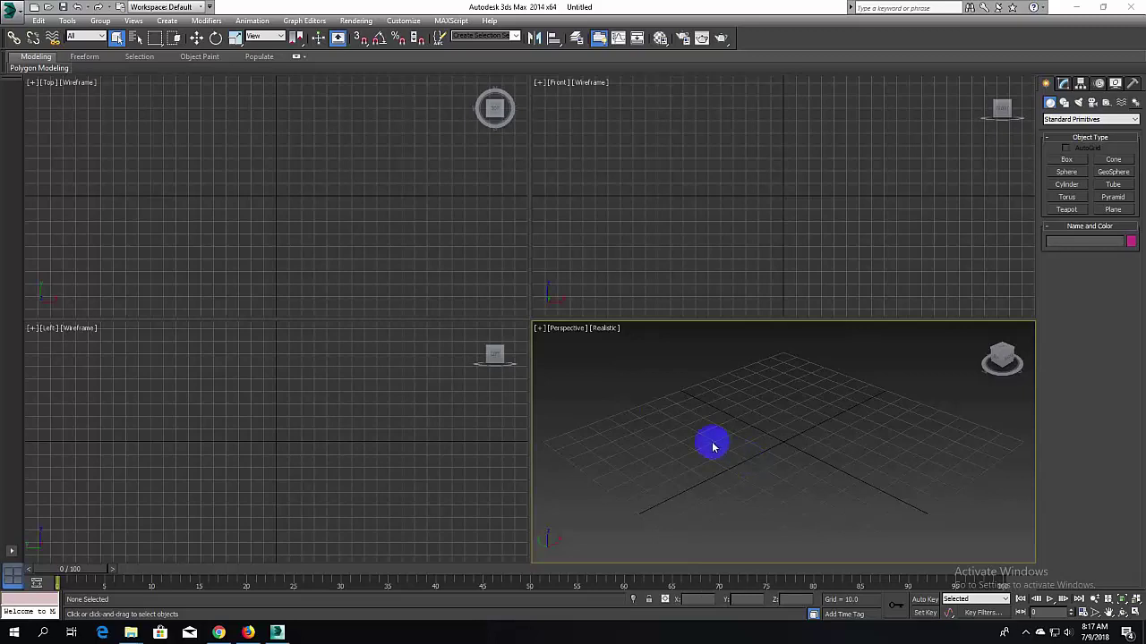
# Step: Draw a test box in the Perspective viewport and set its height
pyautogui.click(1066, 160)
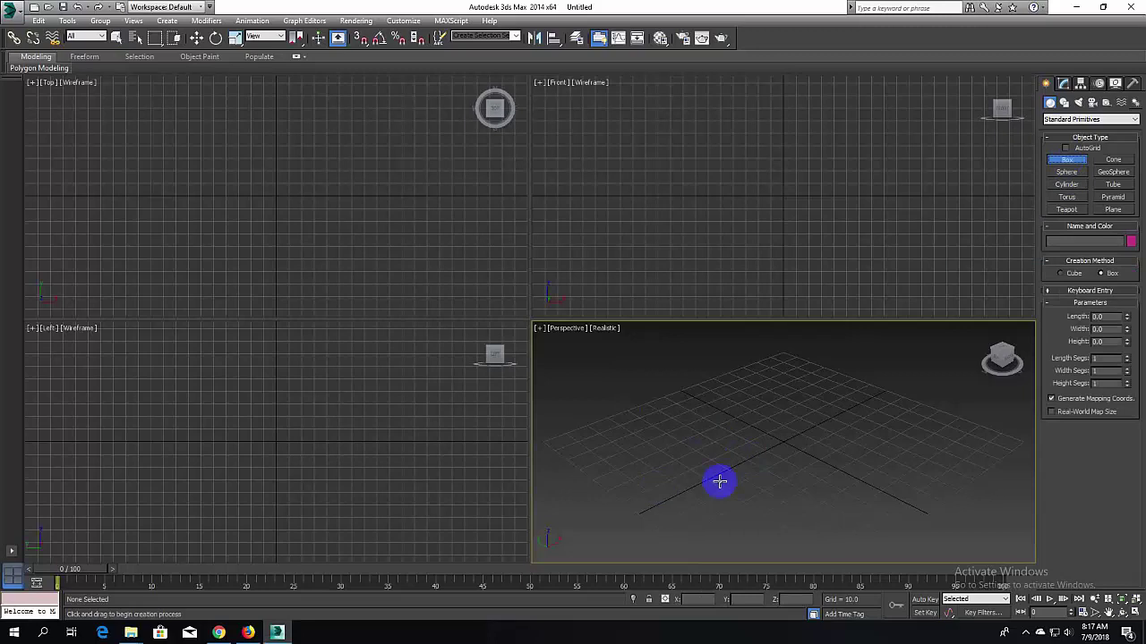
pyautogui.moveTo(785, 469); pyautogui.dragTo(736, 396)
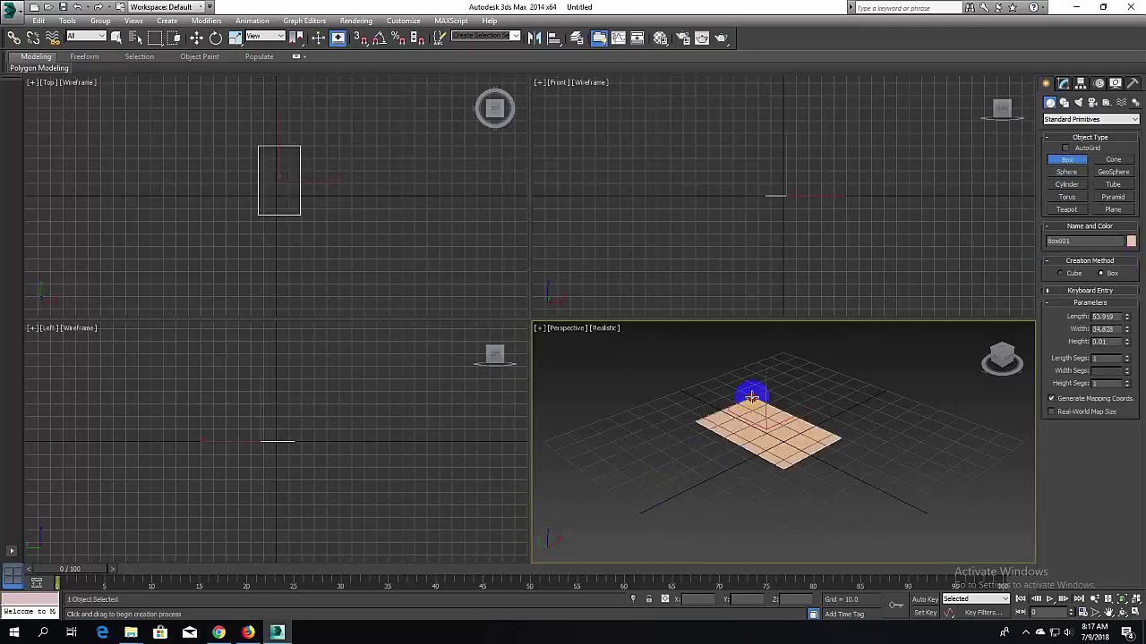
pyautogui.click(675, 332)
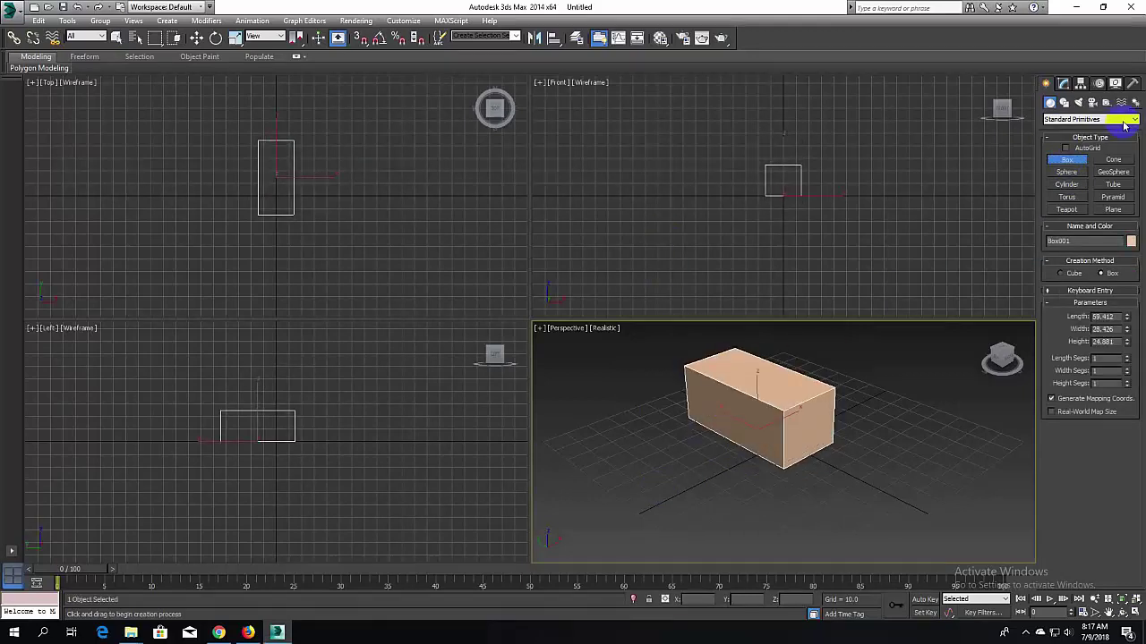
# Step: Bring up the spline shape types and delete the test box
pyautogui.click(1064, 102)
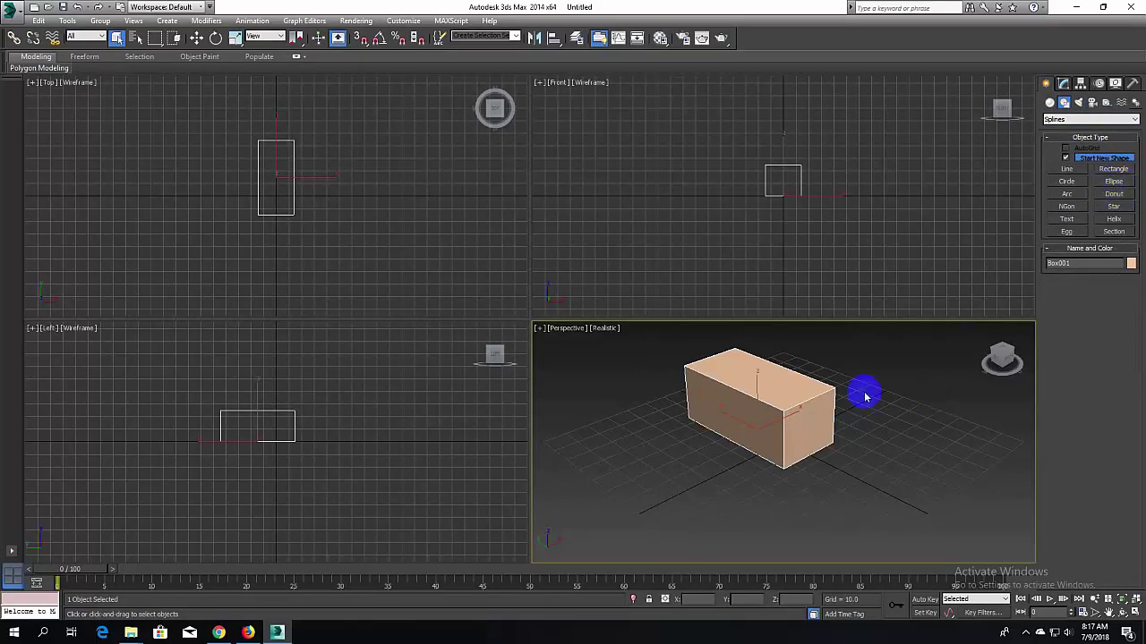
pyautogui.rightClick(911, 377)
pyautogui.click(781, 451)
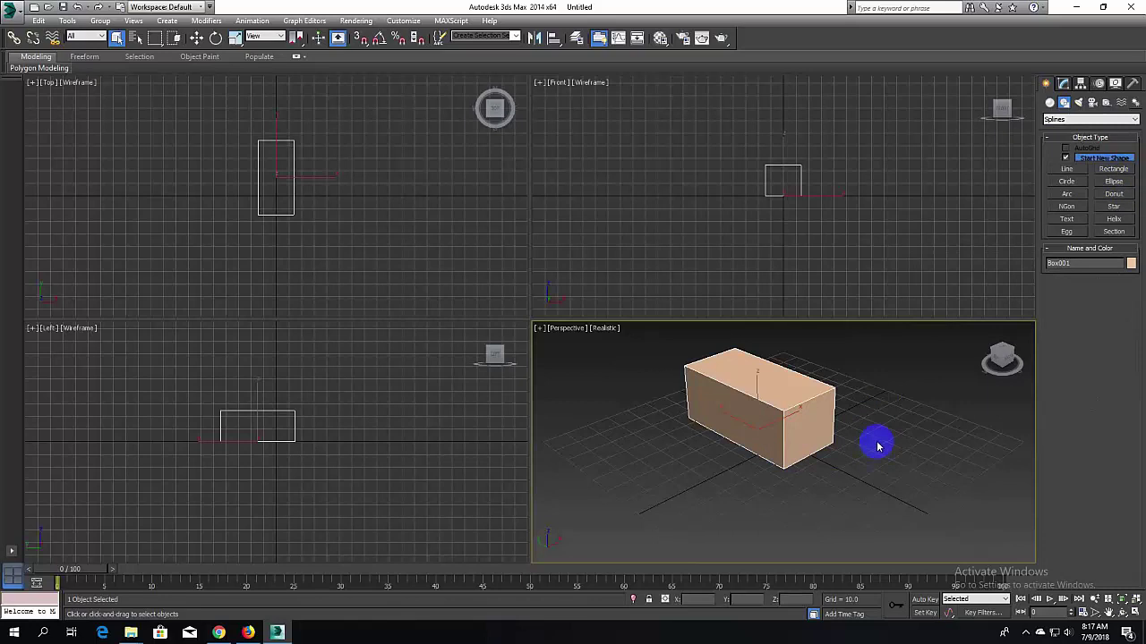
pyautogui.press('Delete')
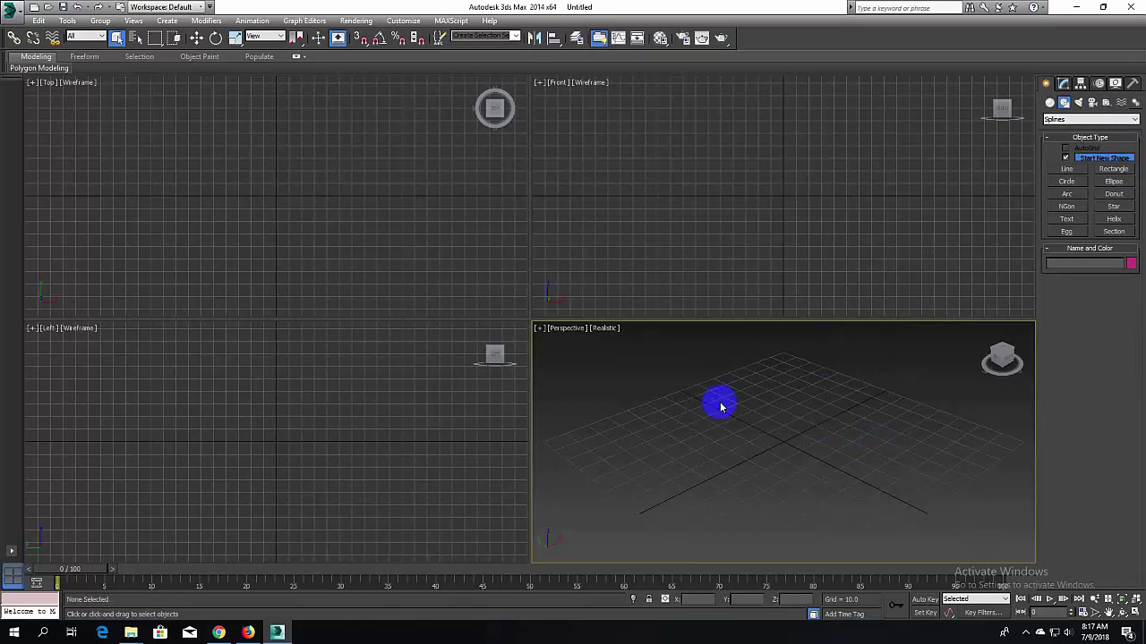
# Step: Browse the primitive and spline types and the Modify panel's modifier list, then switch to rotate mode
pyautogui.click(1050, 103)
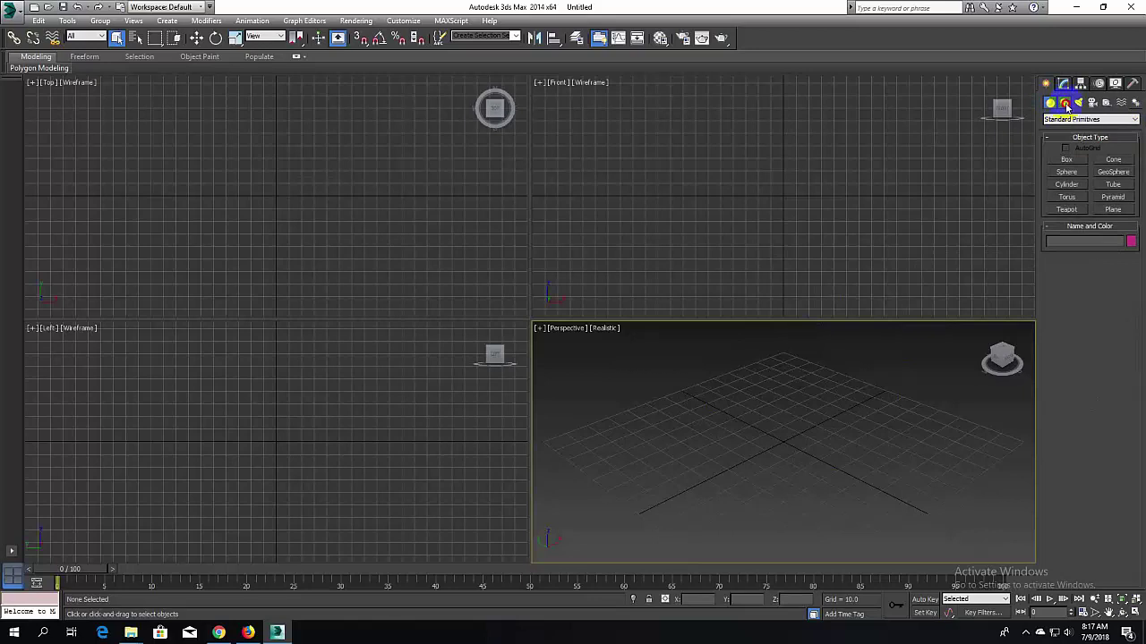
pyautogui.click(1064, 102)
pyautogui.click(1114, 194)
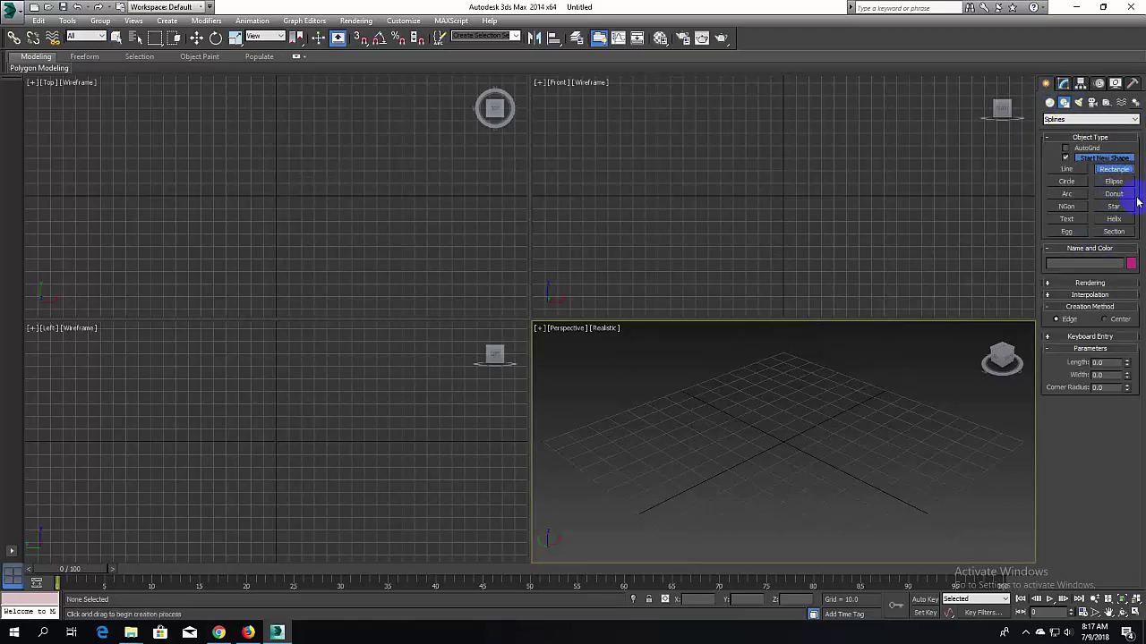
pyautogui.click(1064, 85)
pyautogui.click(1062, 116)
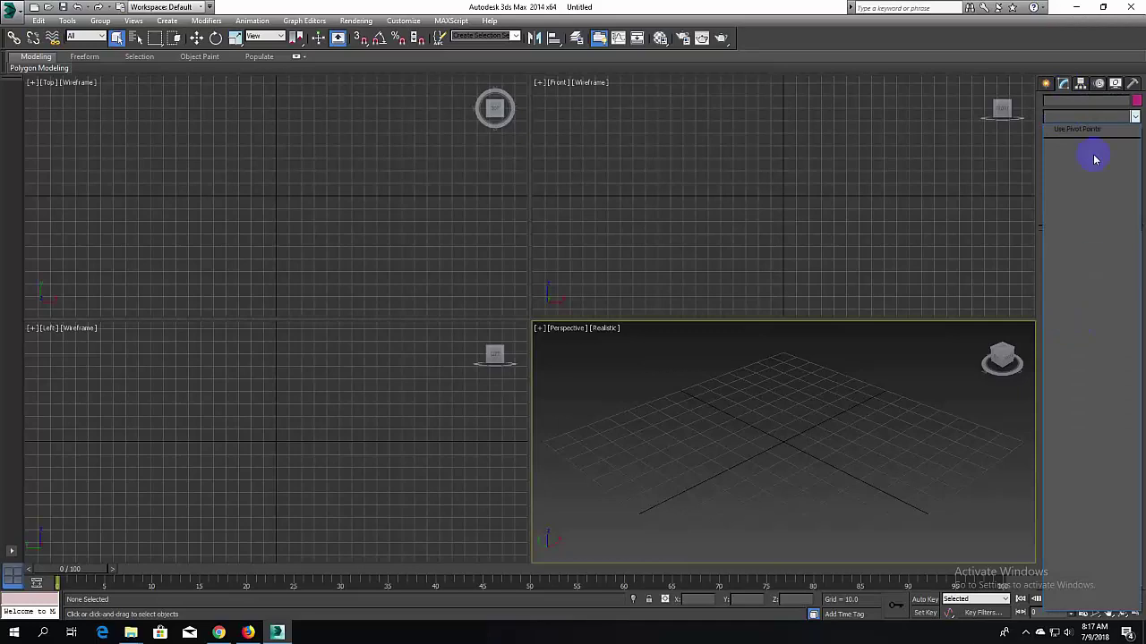
pyautogui.click(1087, 117)
pyautogui.press('e')
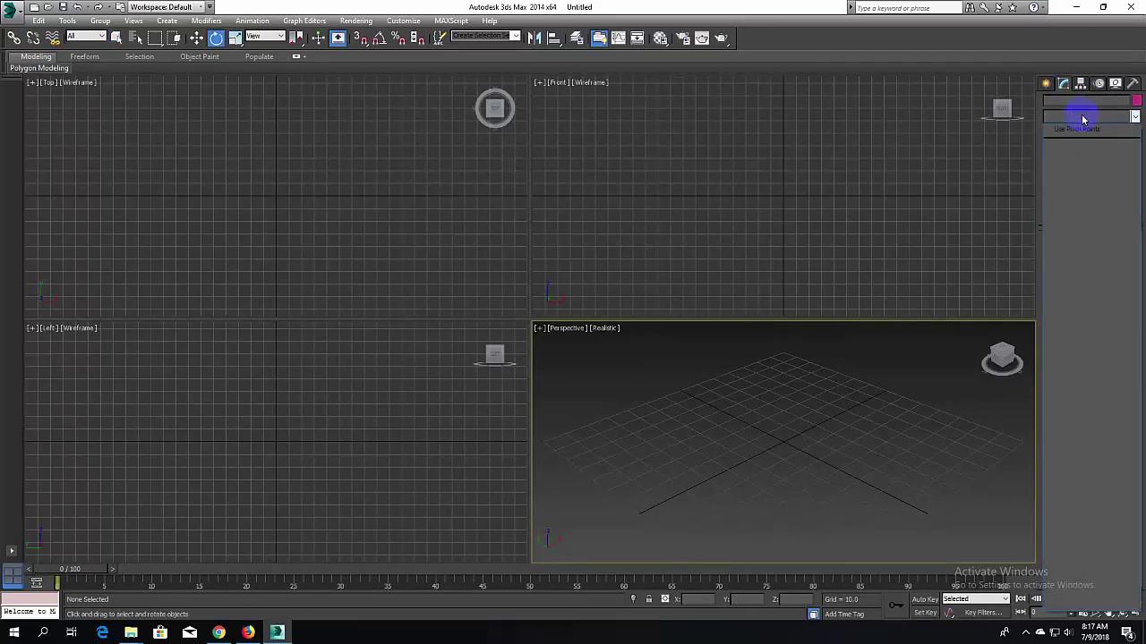
pyautogui.click(716, 495)
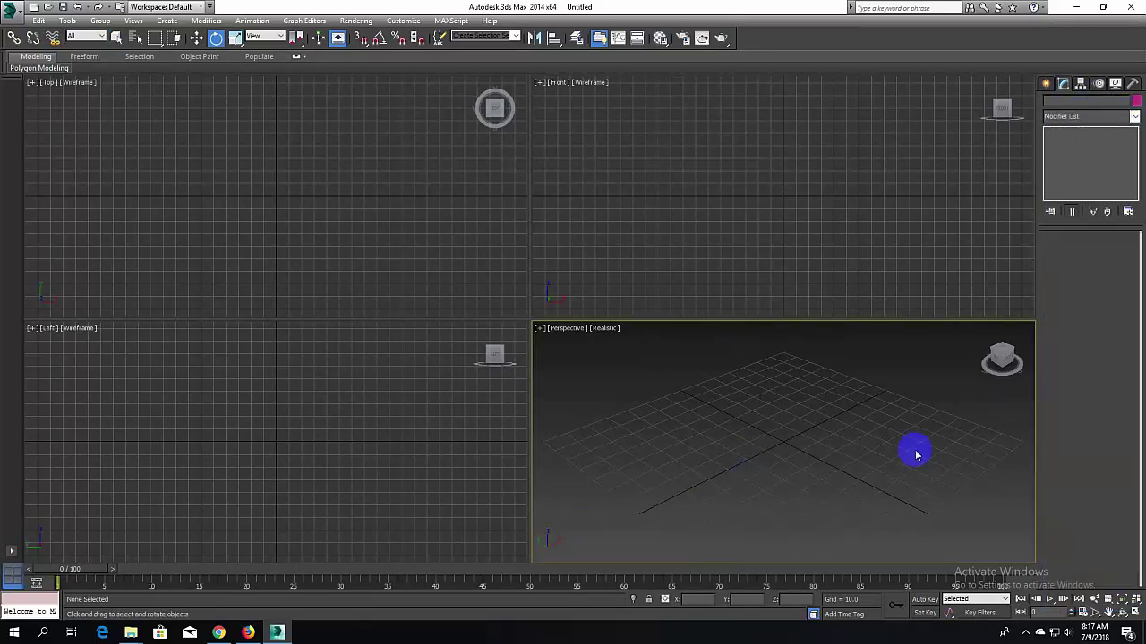
# Step: Draw a Rectangle spline on the ground grid in the Perspective view
pyautogui.click(1046, 82)
pyautogui.click(1063, 102)
pyautogui.click(1113, 168)
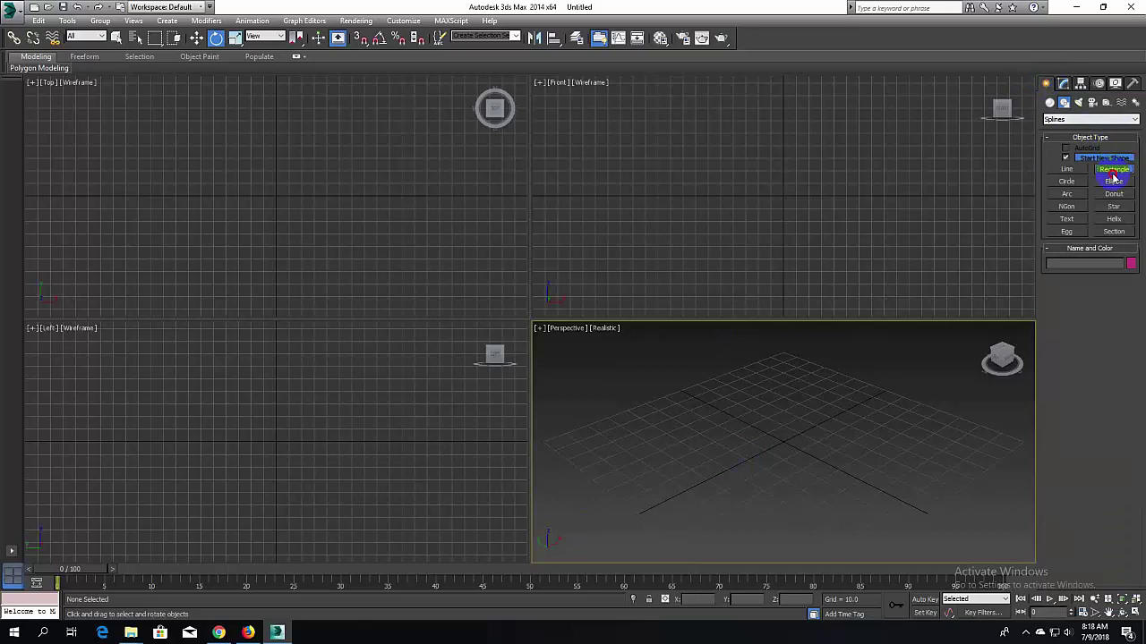
pyautogui.moveTo(771, 489); pyautogui.dragTo(686, 371)
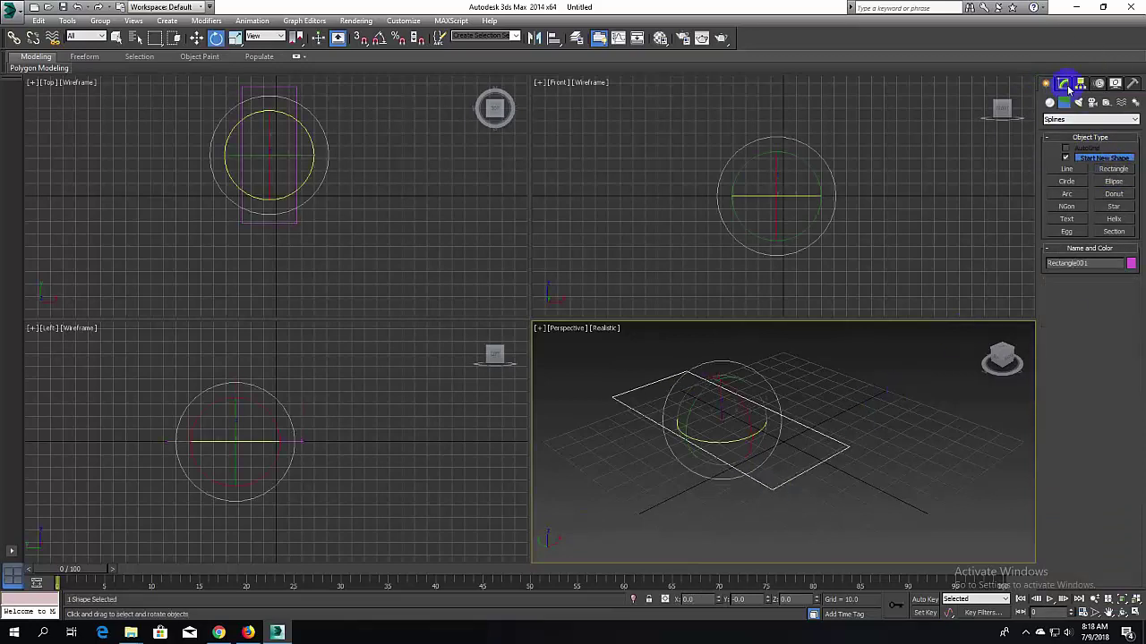
# Step: Extrude Rectangle001 with an Amount of about 73 and orbit around the resulting block
pyautogui.click(1063, 82)
pyautogui.click(1092, 116)
pyautogui.scroll(1, 1072, 340)
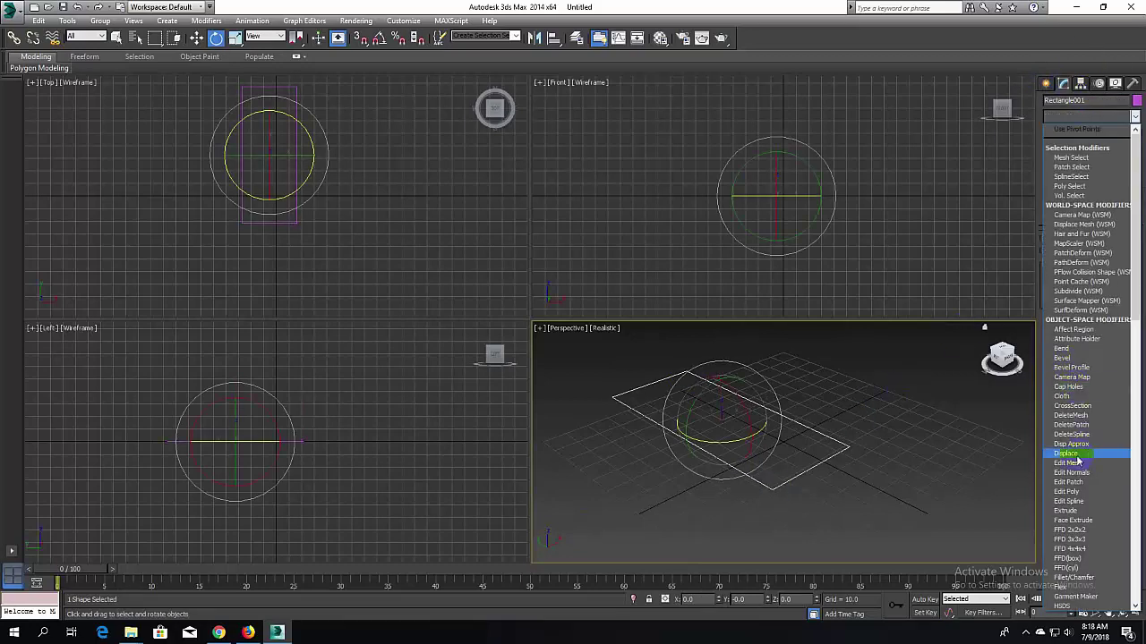
pyautogui.click(1069, 511)
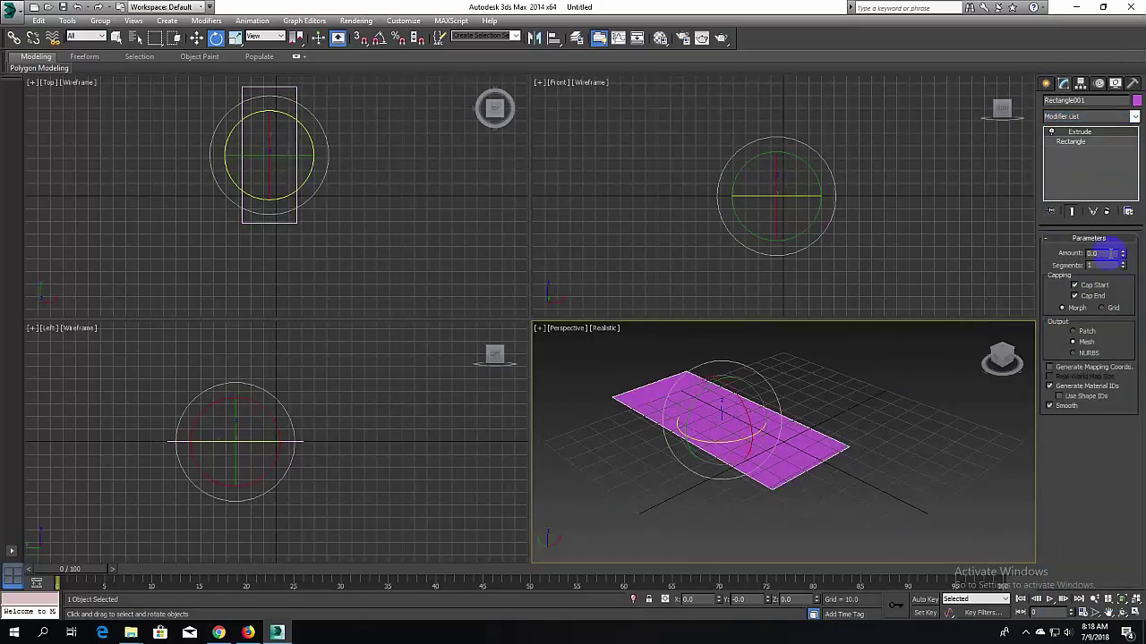
pyautogui.moveTo(1123, 254); pyautogui.dragTo(1108, 158)
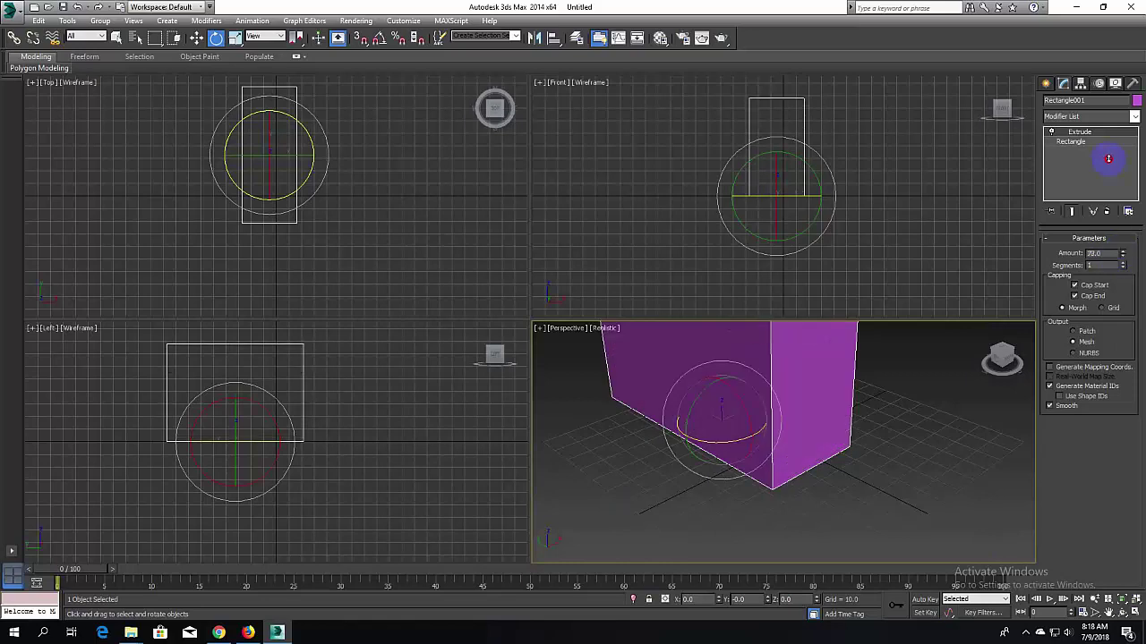
pyautogui.click(921, 448)
pyautogui.keyDown('alt'); pyautogui.moveTo(921, 447); pyautogui.dragTo(797, 492, button='middle'); pyautogui.keyUp('alt')
pyautogui.click(1047, 84)
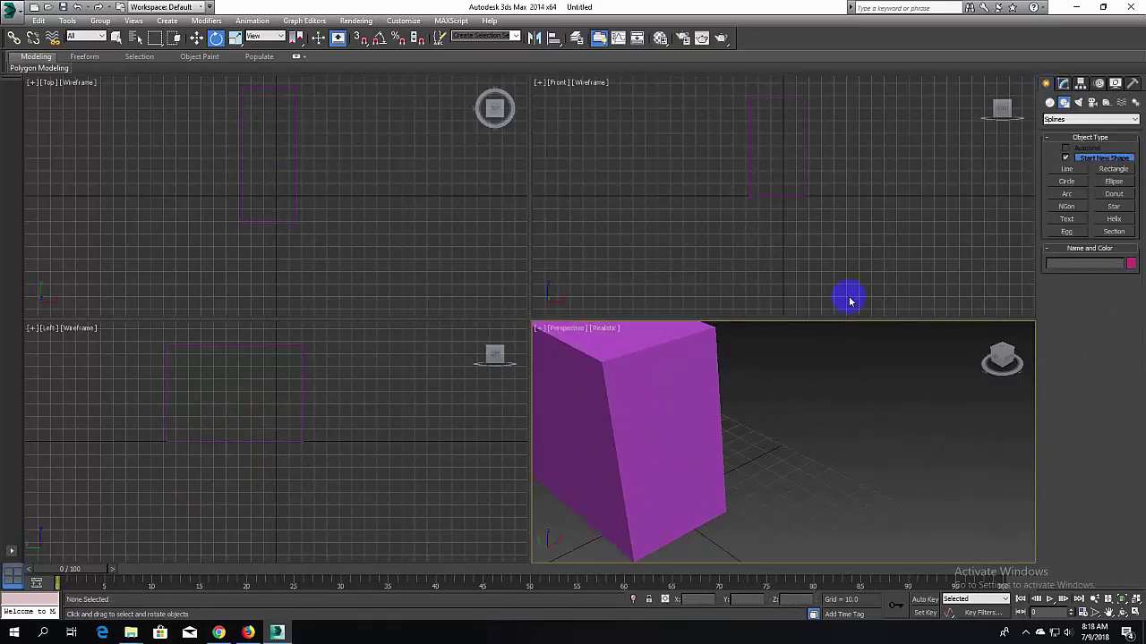
# Step: Draw a small six-point star spline beside the block
pyautogui.click(1113, 206)
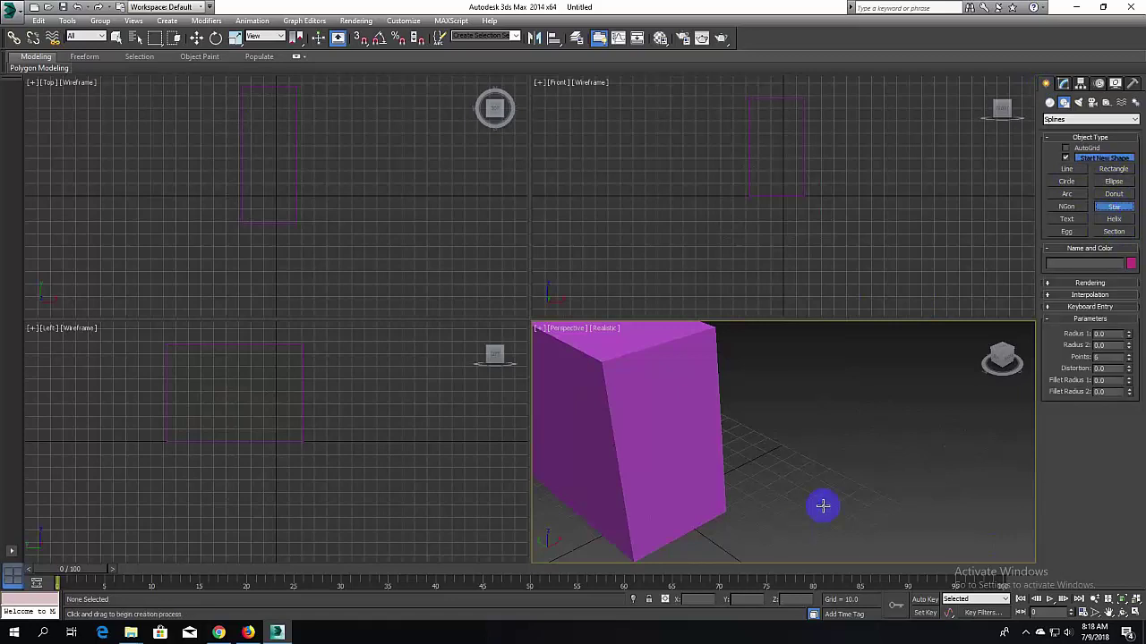
pyautogui.moveTo(824, 500)
pyautogui.mouseDown()
pyautogui.moveTo(882, 457)
pyautogui.moveTo(915, 411)
pyautogui.mouseUp()
pyautogui.rightClick(915, 411)
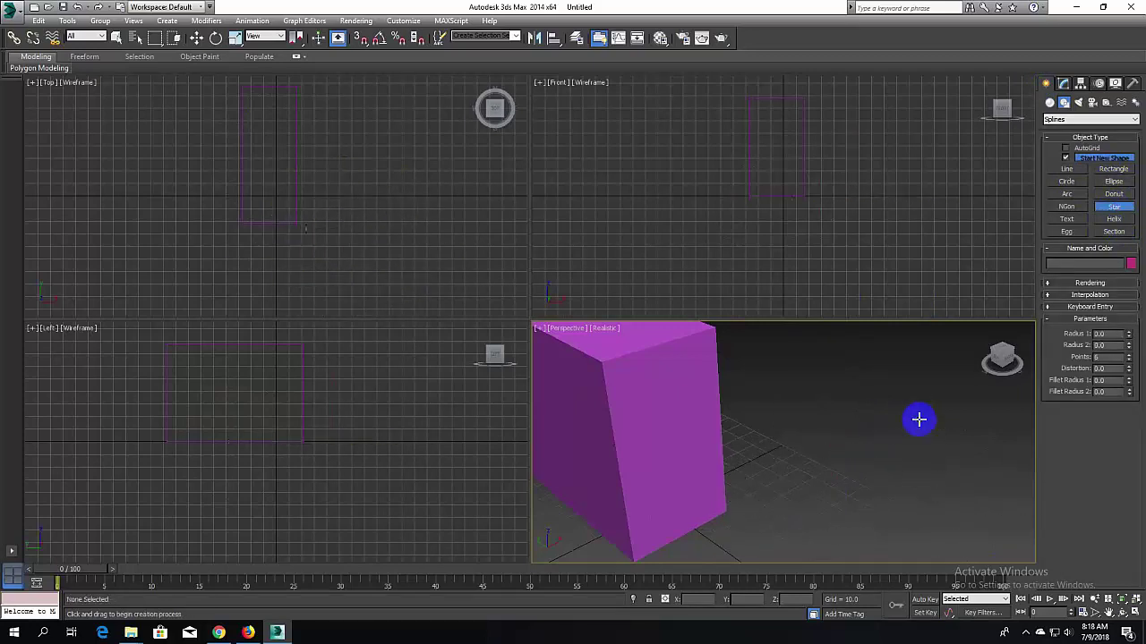
pyautogui.moveTo(904, 463); pyautogui.dragTo(869, 436)
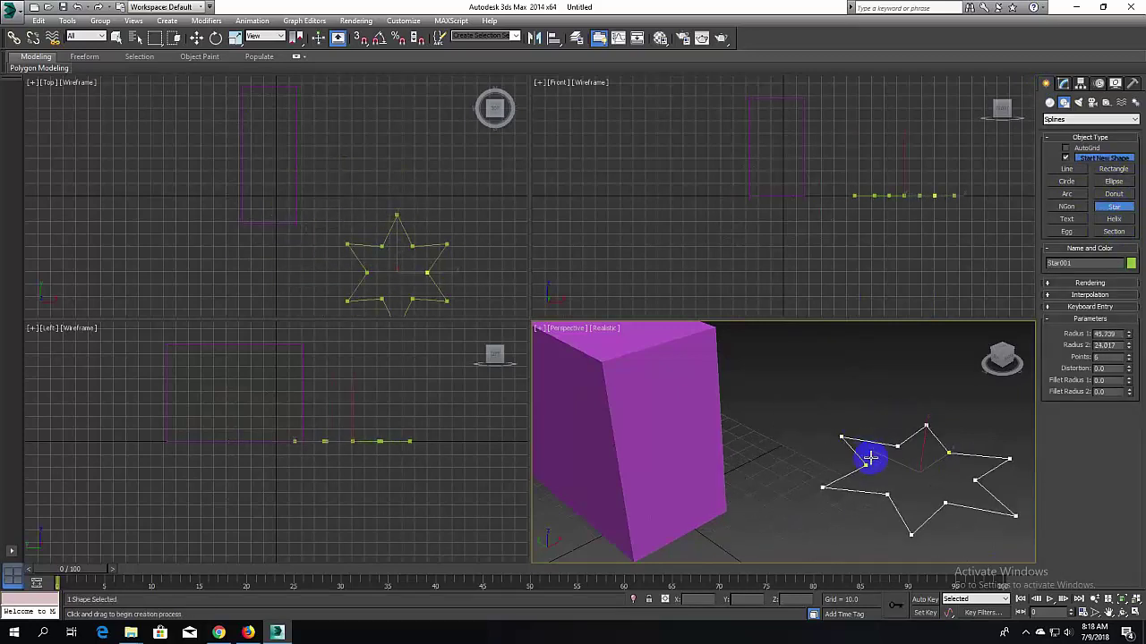
pyautogui.click(871, 452)
pyautogui.press('e')
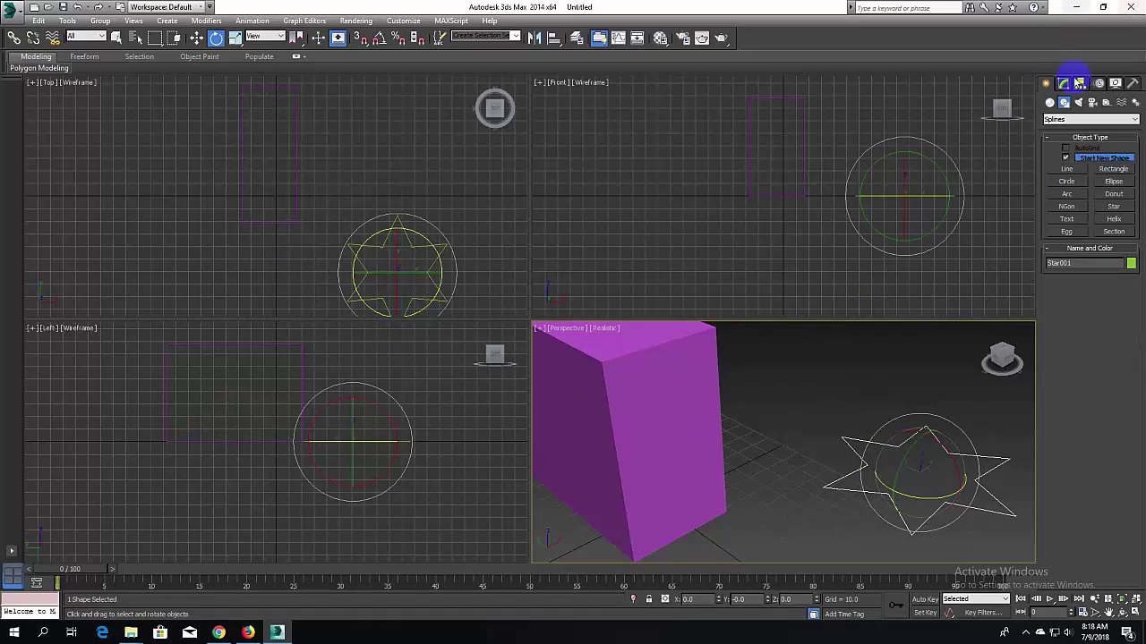
# Step: Extrude Star001 by 78.0 and maximize the Perspective viewport
pyautogui.click(1063, 83)
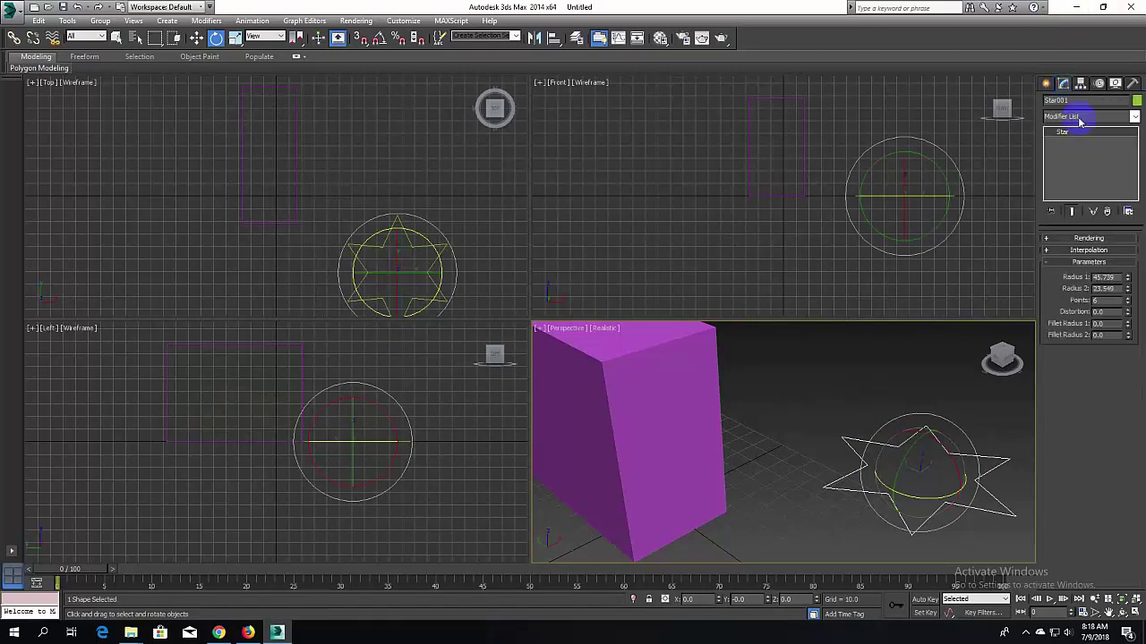
pyautogui.click(1080, 117)
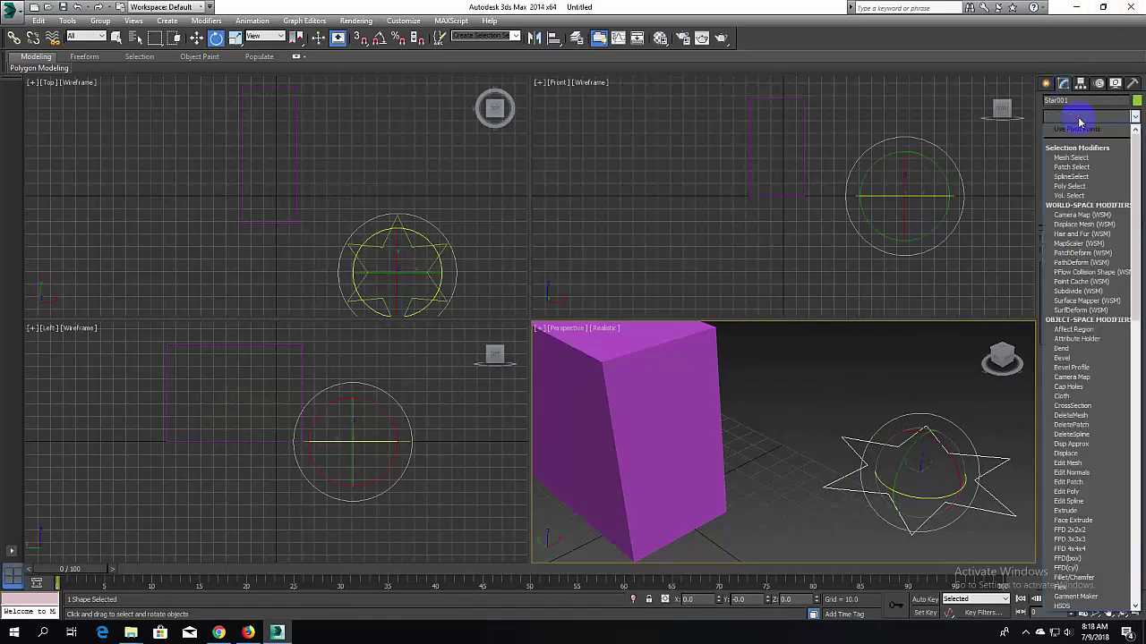
pyautogui.click(1074, 512)
pyautogui.moveTo(916, 478)
pyautogui.keyDown('alt'); pyautogui.mouseDown(button='middle')
pyautogui.moveTo(882, 468)
pyautogui.moveTo(849, 507)
pyautogui.mouseUp(button='middle'); pyautogui.keyUp('alt')
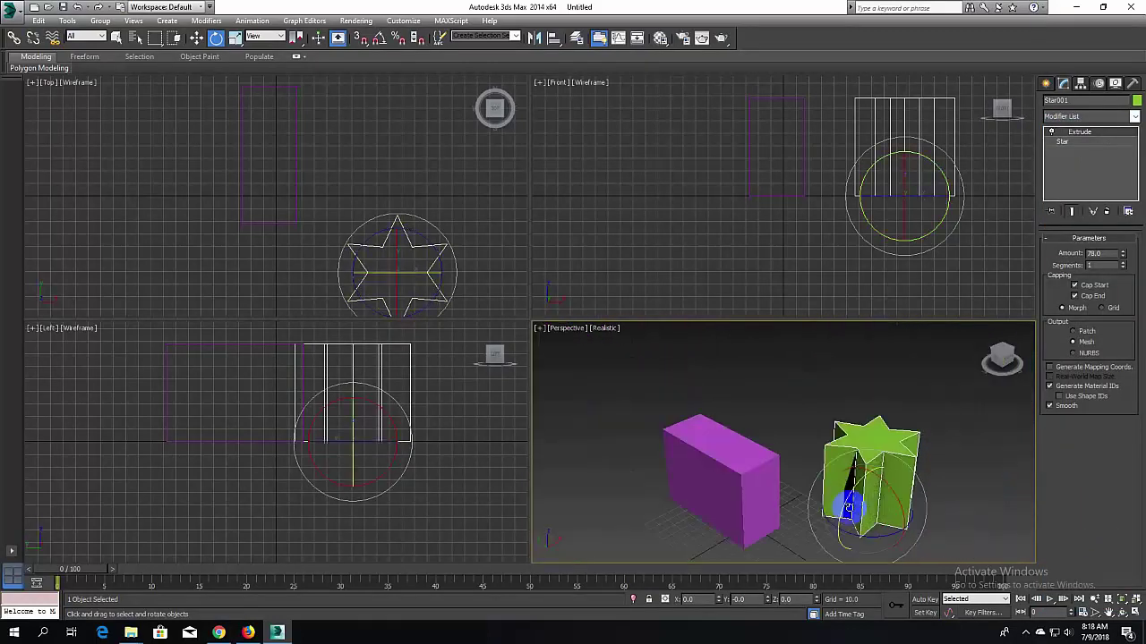
pyautogui.hotkey('alt', 'w')
# Step: Select both the block and the star and delete them
pyautogui.click(861, 423)
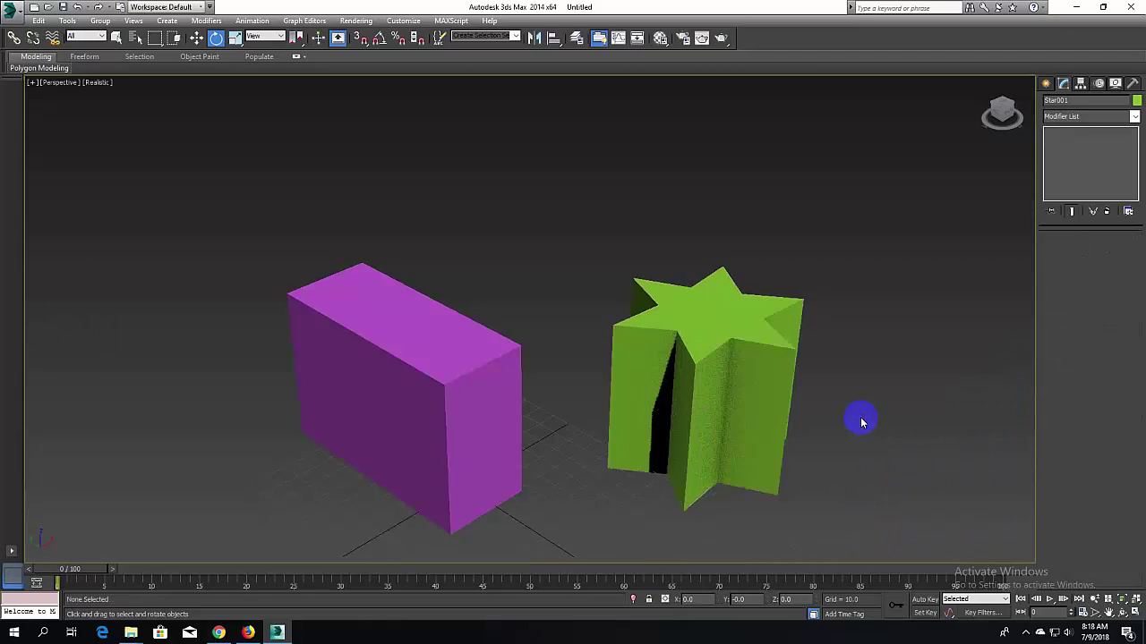
pyautogui.moveTo(887, 480); pyautogui.dragTo(255, 237)
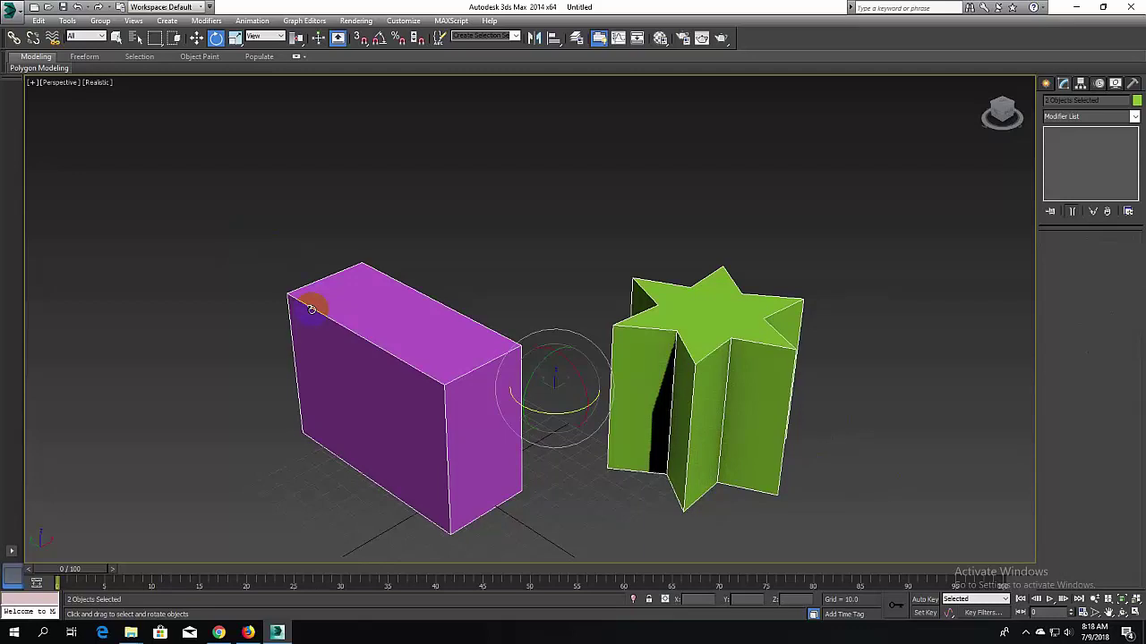
pyautogui.press('Delete')
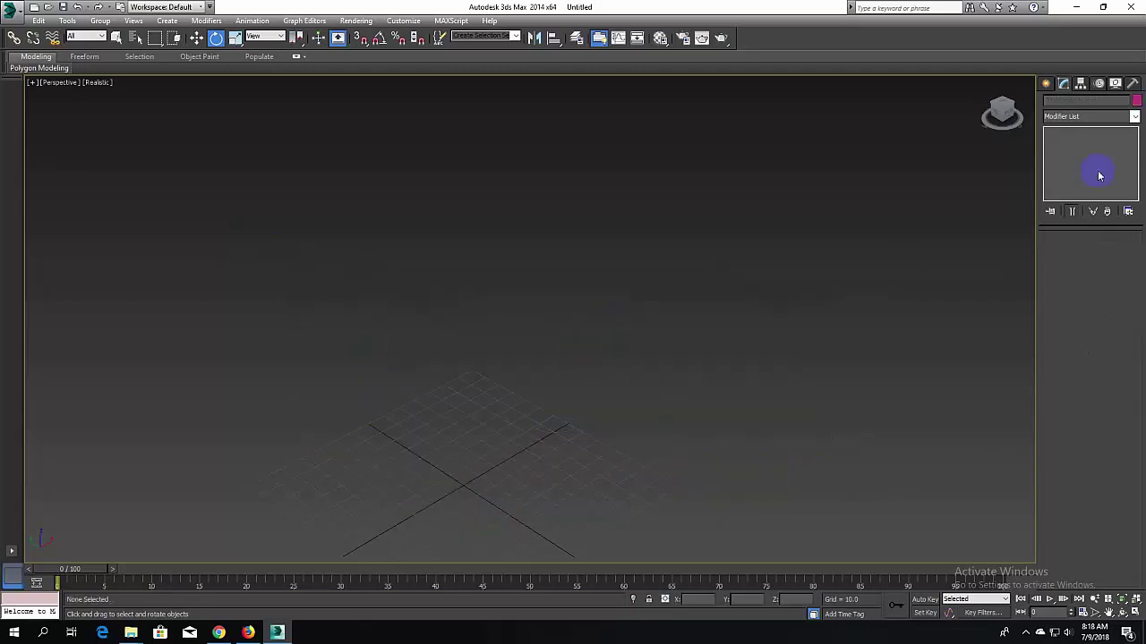
# Step: Draw a large test rectangle spline, then delete it
pyautogui.click(1045, 83)
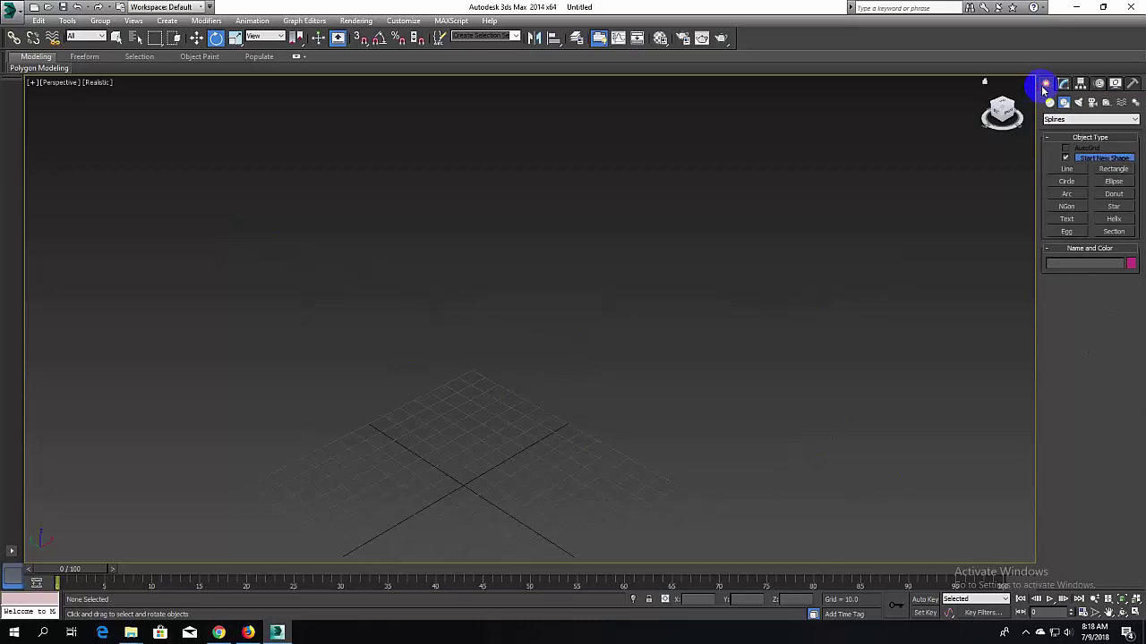
pyautogui.click(1113, 169)
pyautogui.moveTo(605, 488)
pyautogui.mouseDown()
pyautogui.moveTo(398, 320)
pyautogui.moveTo(480, 303)
pyautogui.mouseUp()
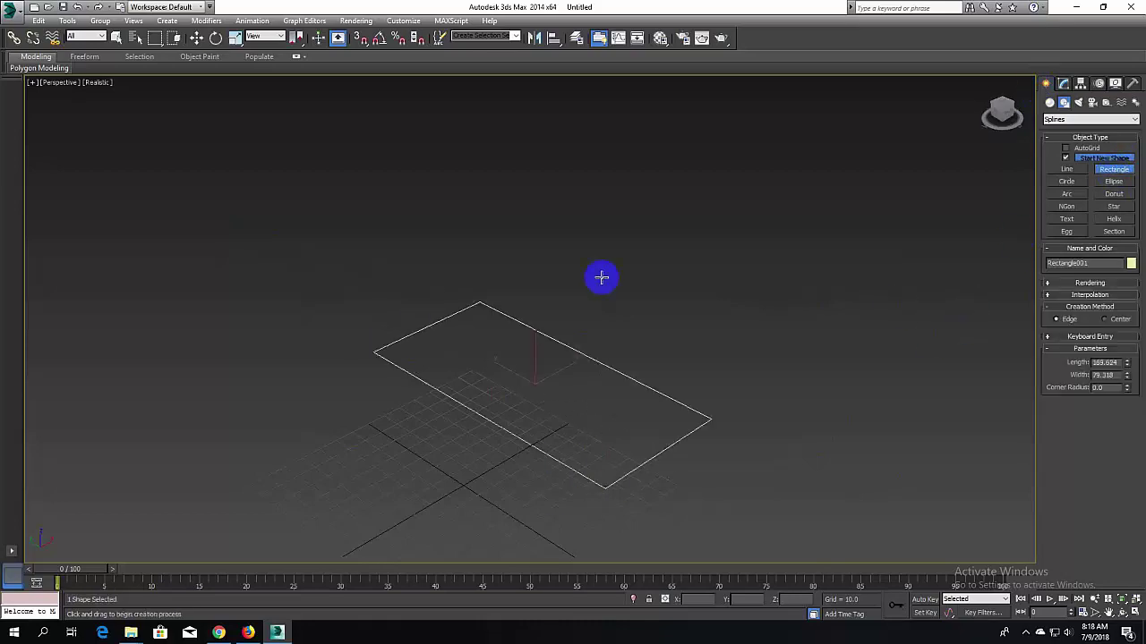
pyautogui.press('e')
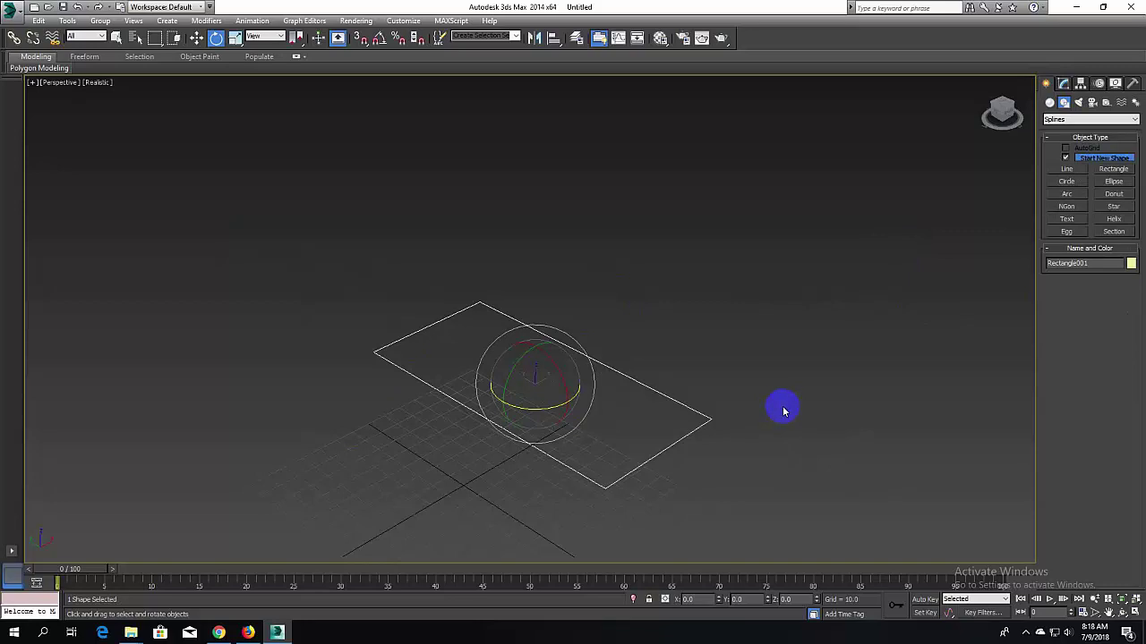
pyautogui.press('Delete')
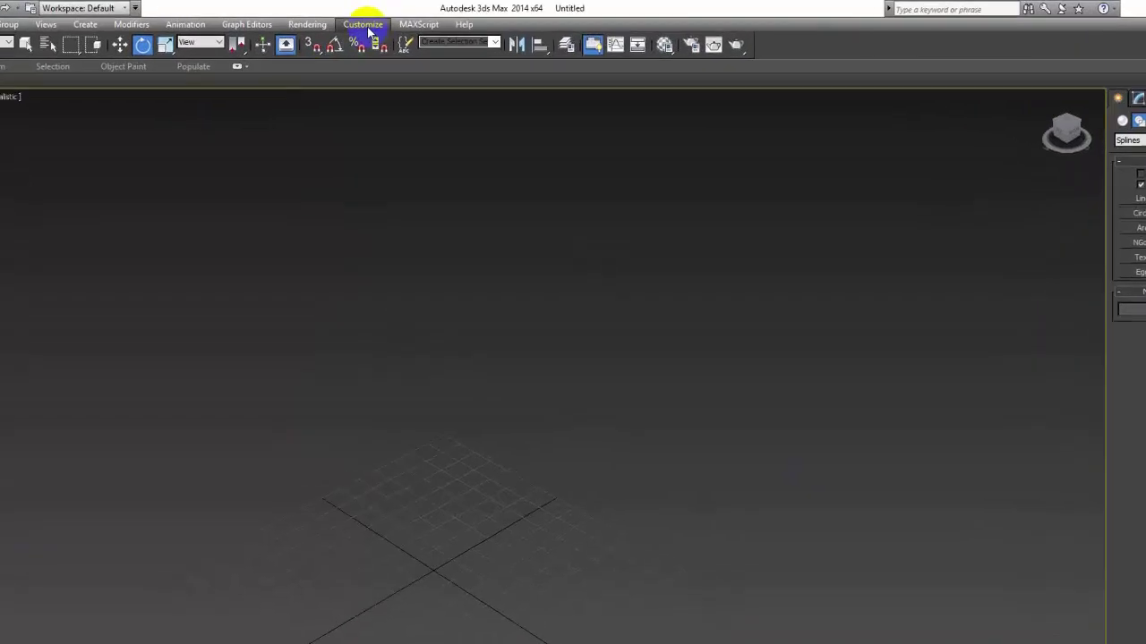
# Step: Open Customize User Interface from the Customize menu on its Keyboard tab
pyautogui.click(367, 30)
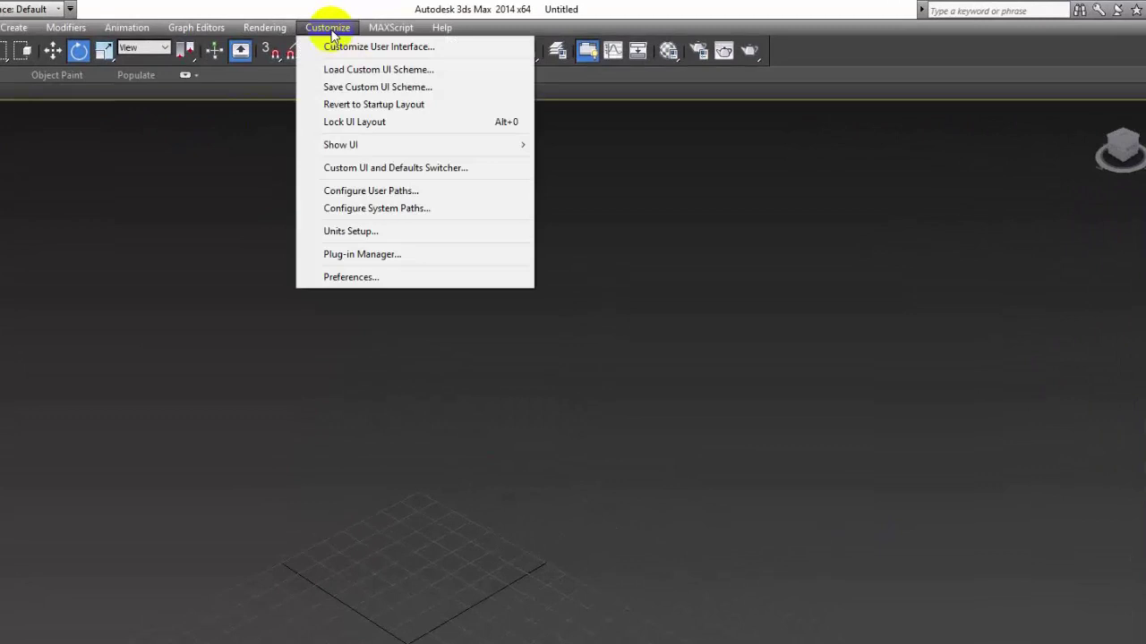
pyautogui.click(371, 45)
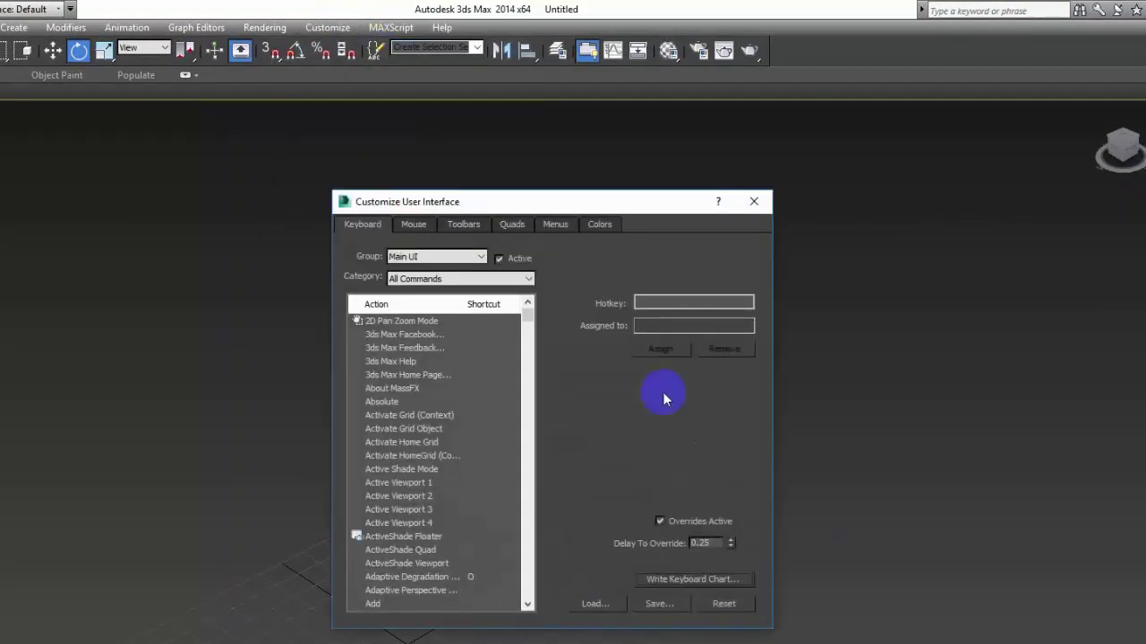
pyautogui.click(387, 364)
# Step: Scroll through the Main UI action list and jump to actions starting with R
pyautogui.scroll(-4, 408, 432)
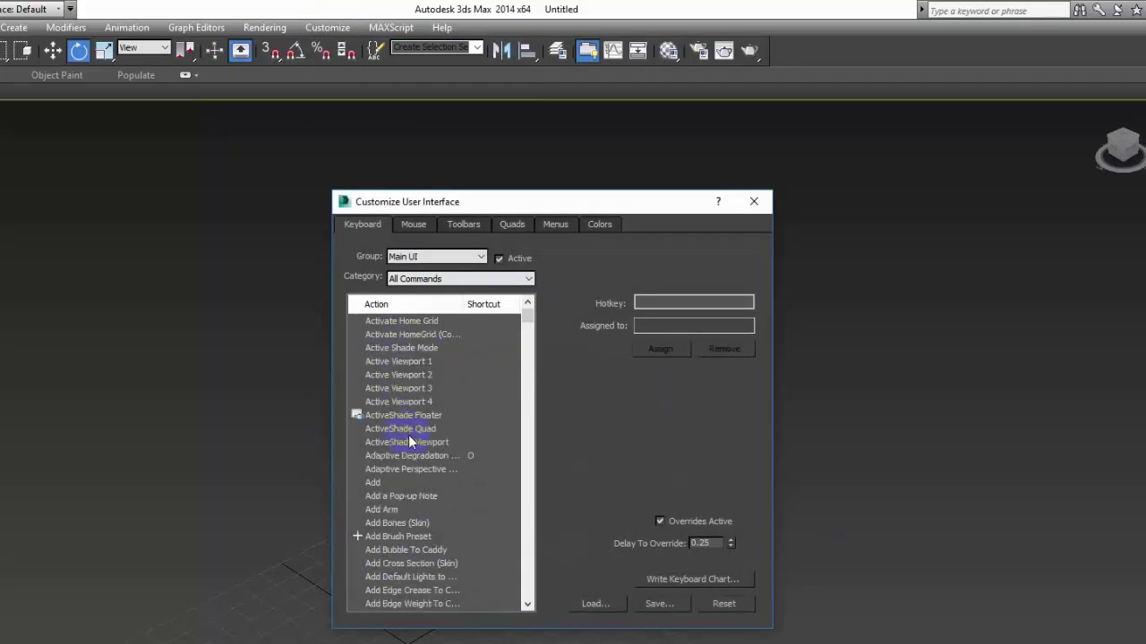
pyautogui.scroll(-6, 411, 439)
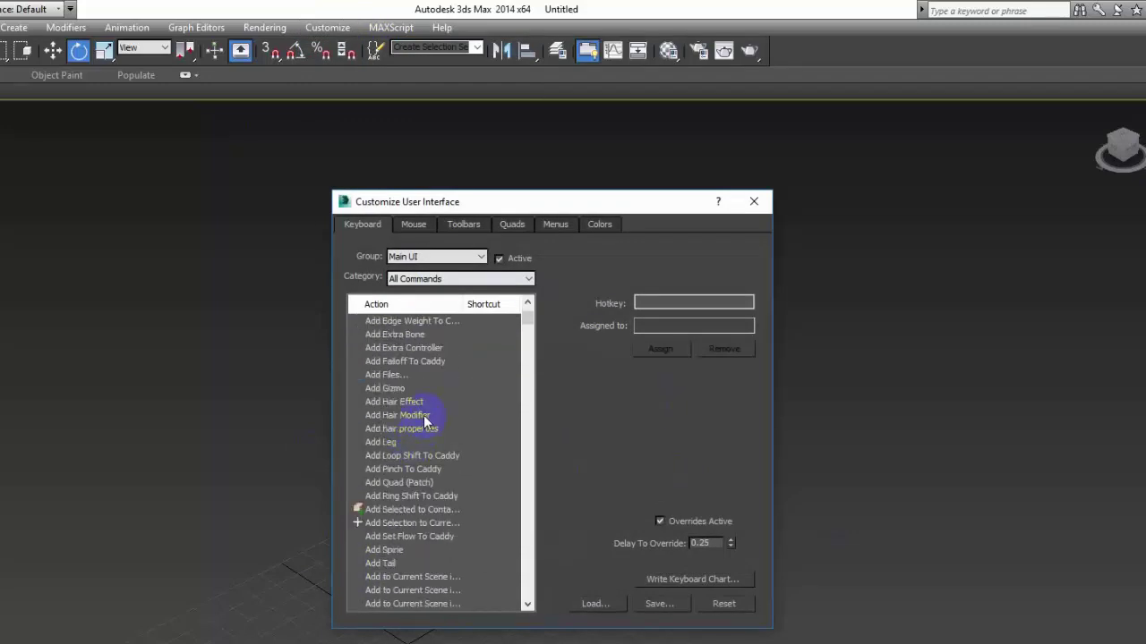
pyautogui.scroll(-6, 428, 414)
pyautogui.scroll(-3, 439, 465)
pyautogui.scroll(-6, 442, 476)
pyautogui.scroll(-2, 447, 478)
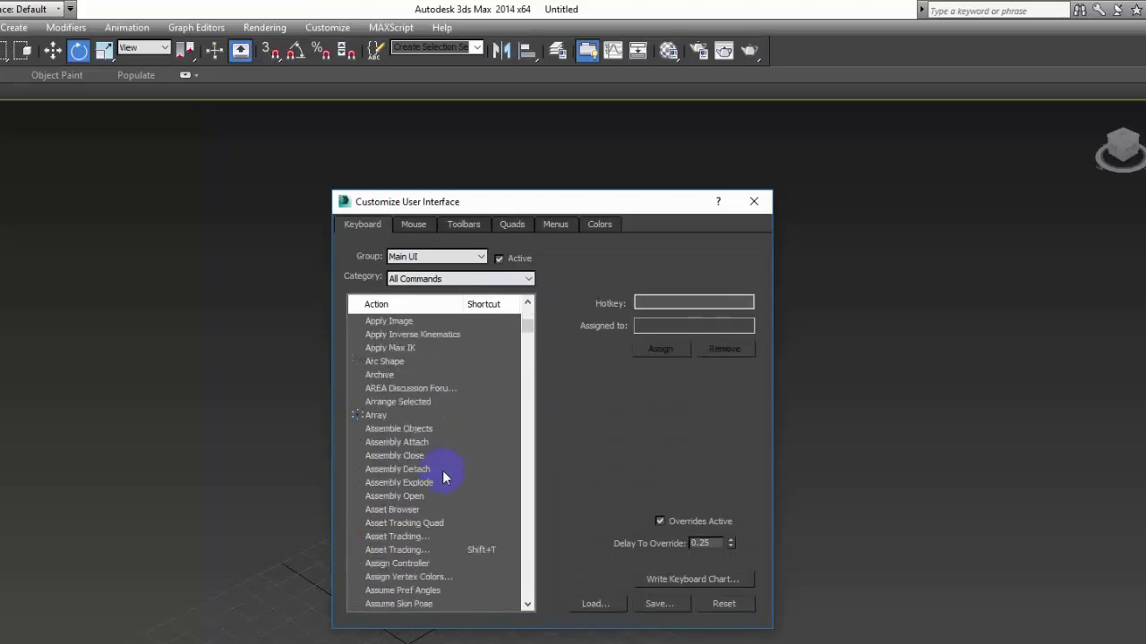
pyautogui.scroll(3, 439, 481)
pyautogui.scroll(7, 448, 478)
pyautogui.scroll(7, 457, 484)
pyautogui.scroll(4, 457, 484)
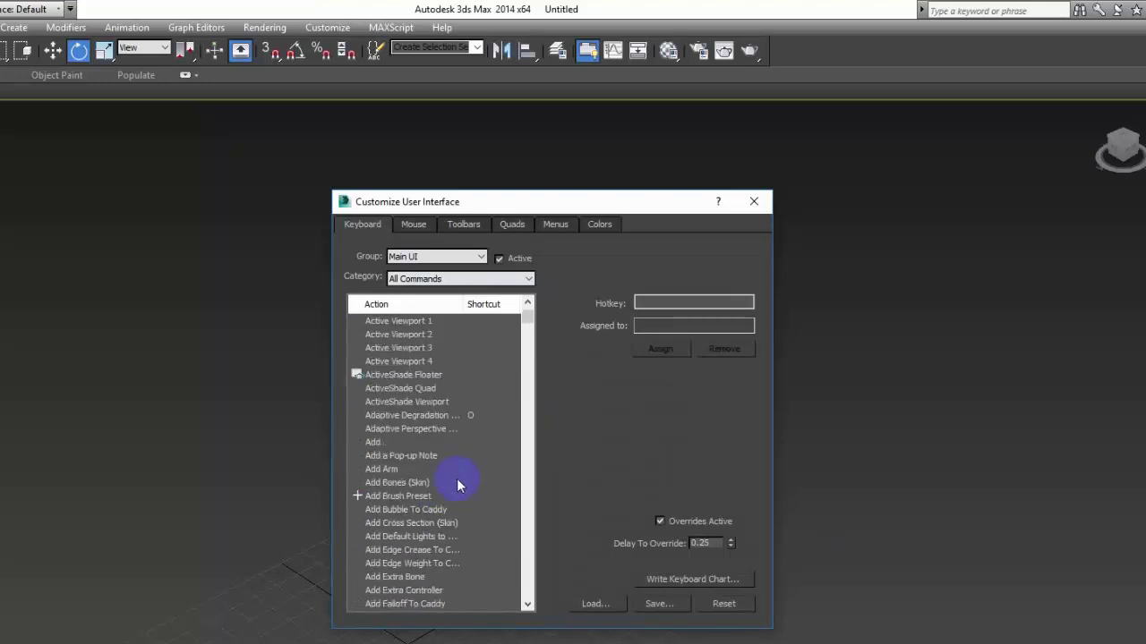
pyautogui.scroll(4, 455, 483)
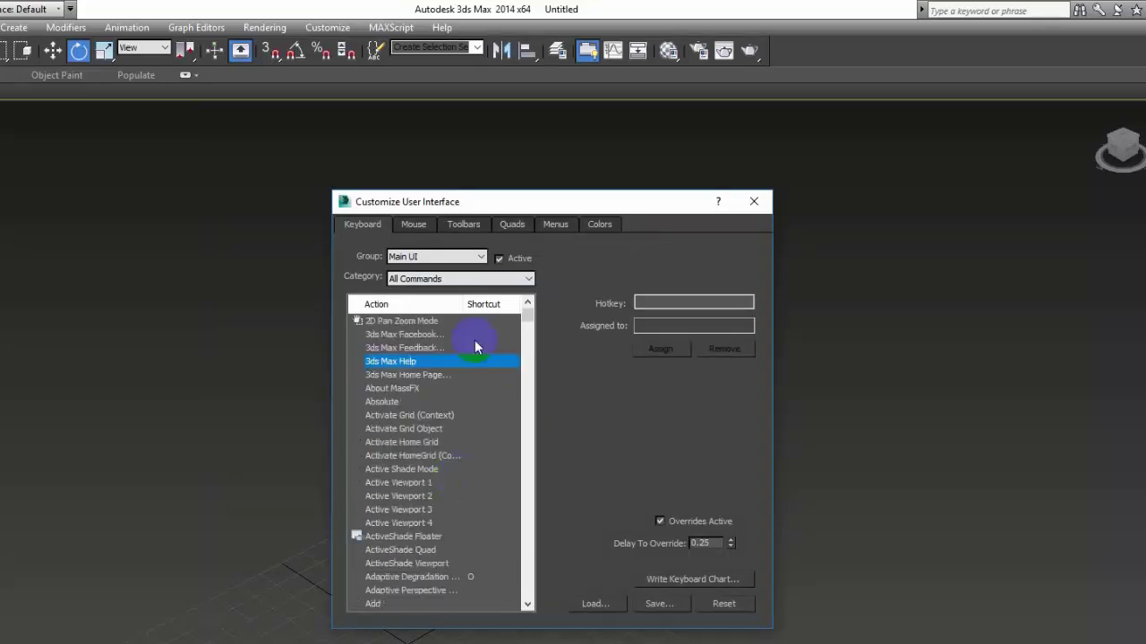
pyautogui.click(403, 320)
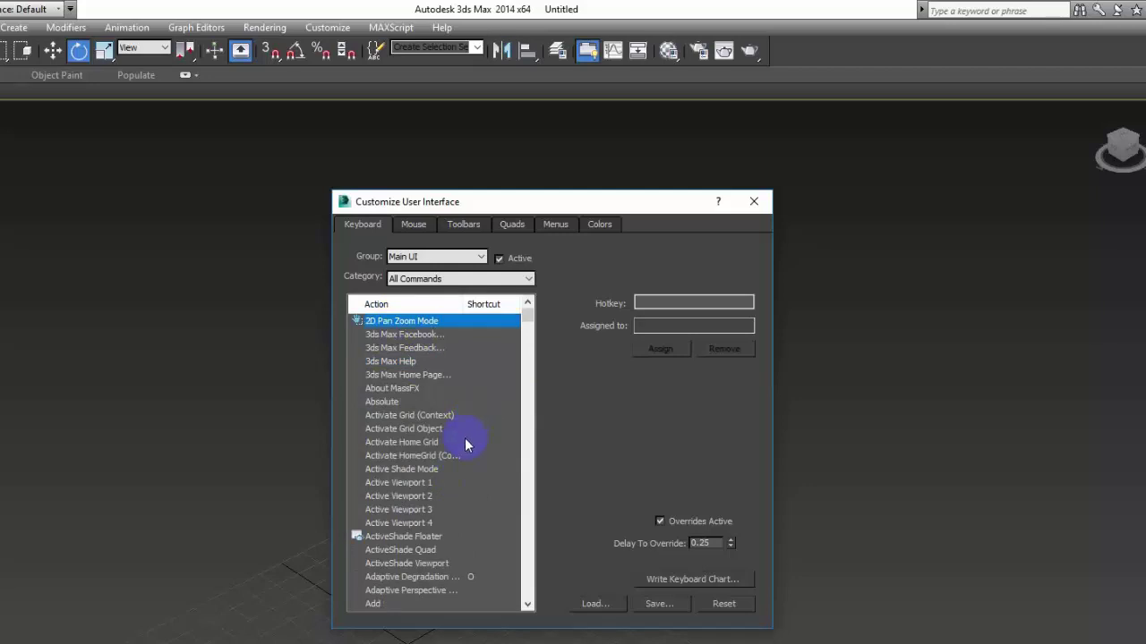
pyautogui.press('r')
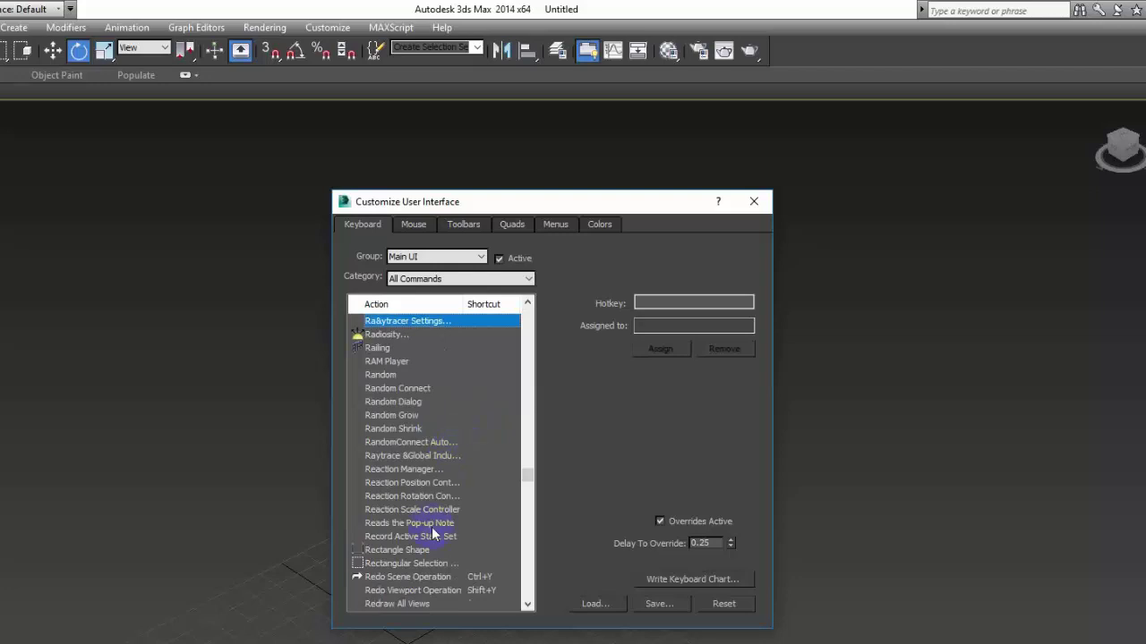
# Step: Assign the hotkey Shift+D to the Rectangle Shape action
pyautogui.click(402, 550)
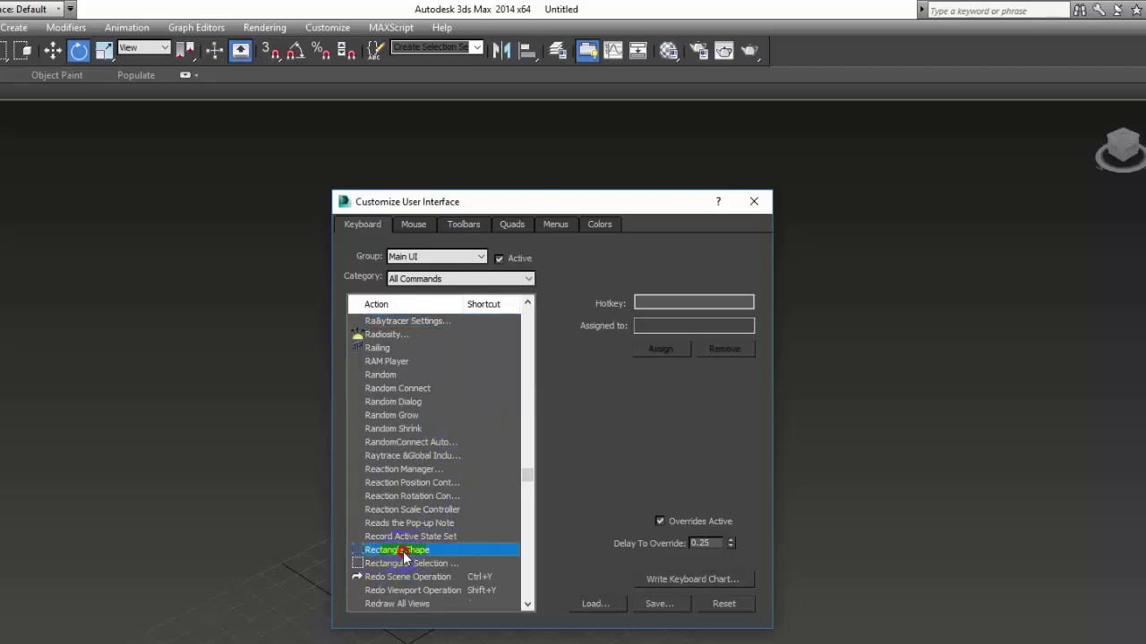
pyautogui.click(662, 303)
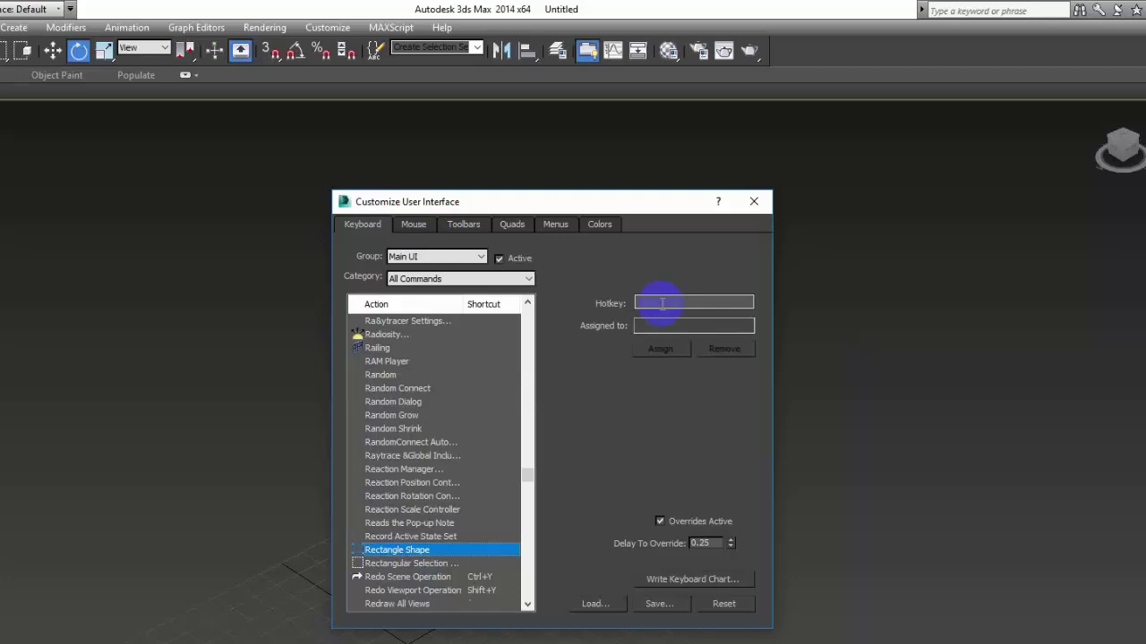
pyautogui.click(663, 303)
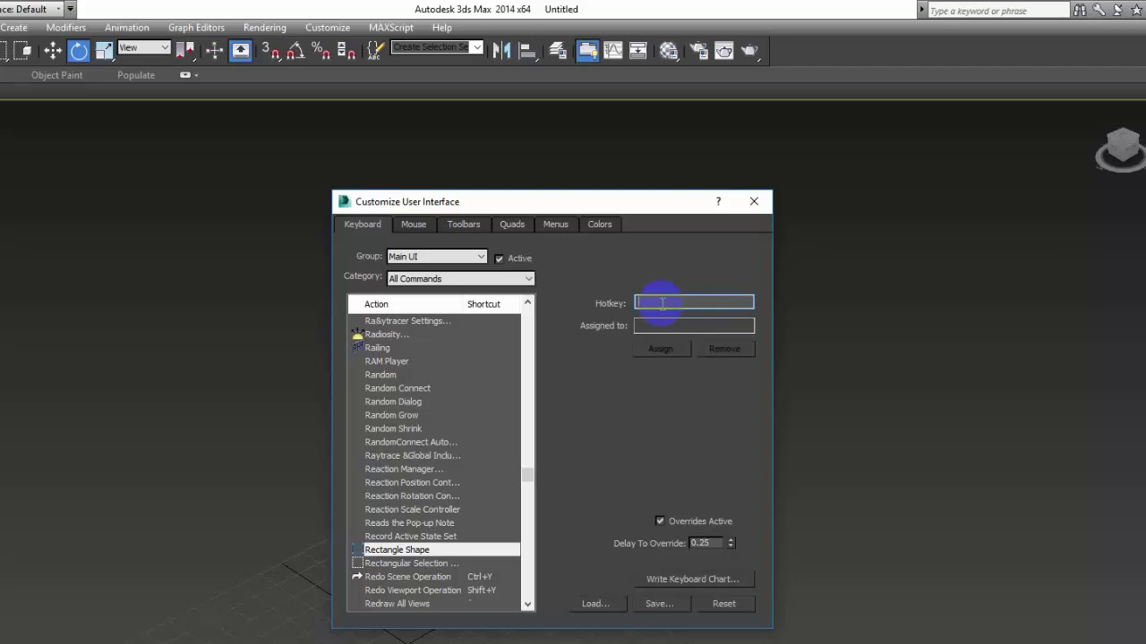
pyautogui.press('shift')
pyautogui.hotkey('shift', 'd')
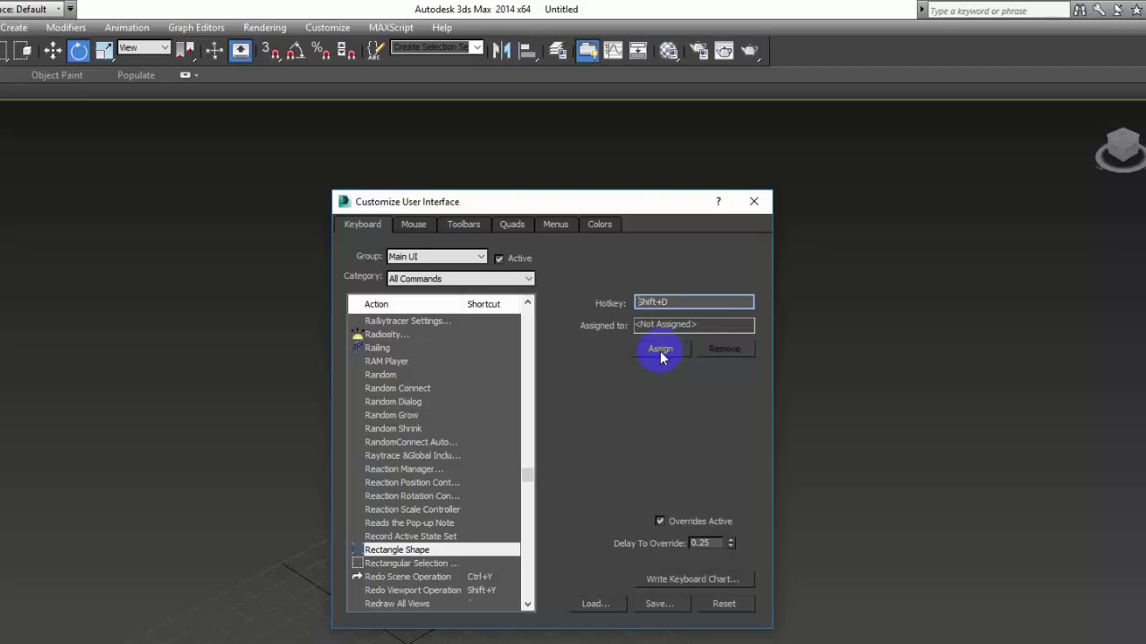
pyautogui.click(660, 357)
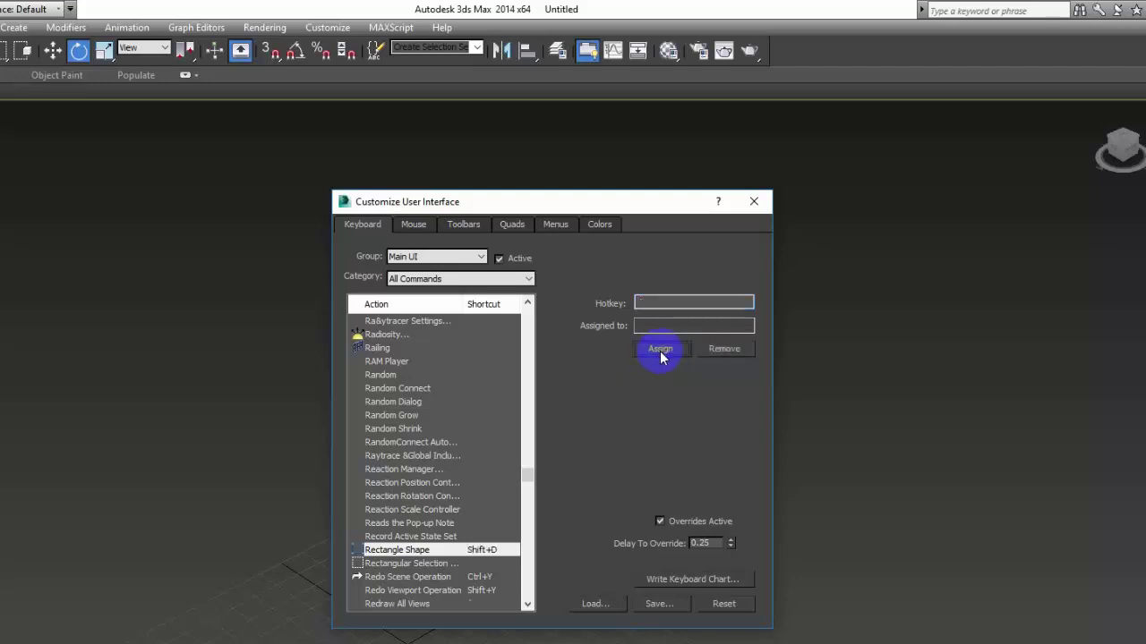
# Step: Check the existing shortcuts of Redo Scene Operation, Redo Viewport Operation and Render
pyautogui.click(396, 580)
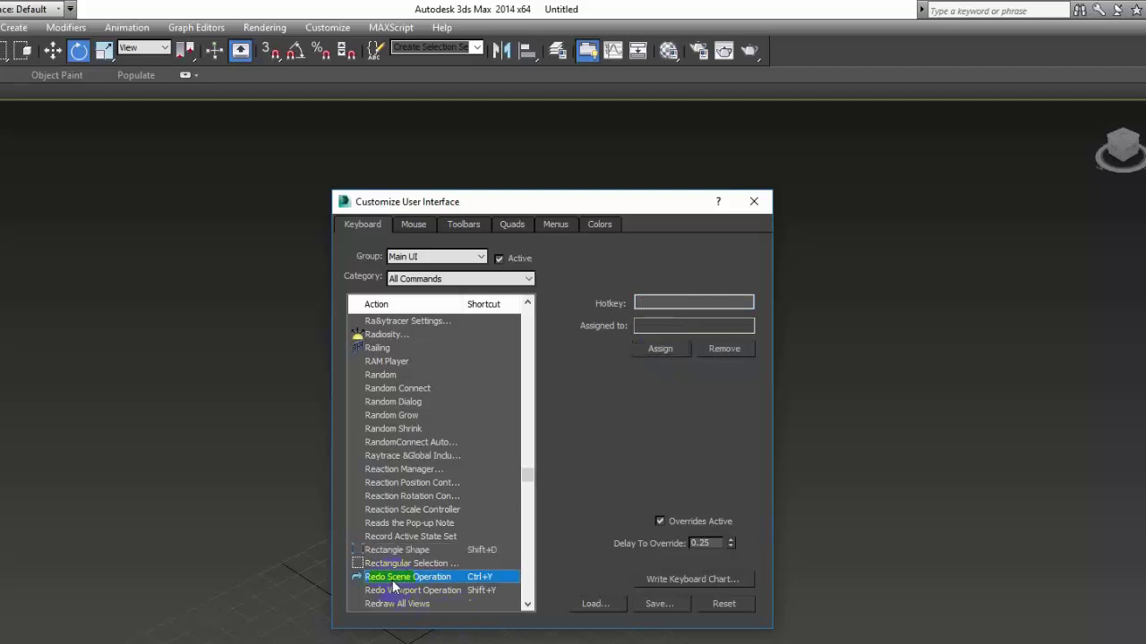
pyautogui.click(481, 592)
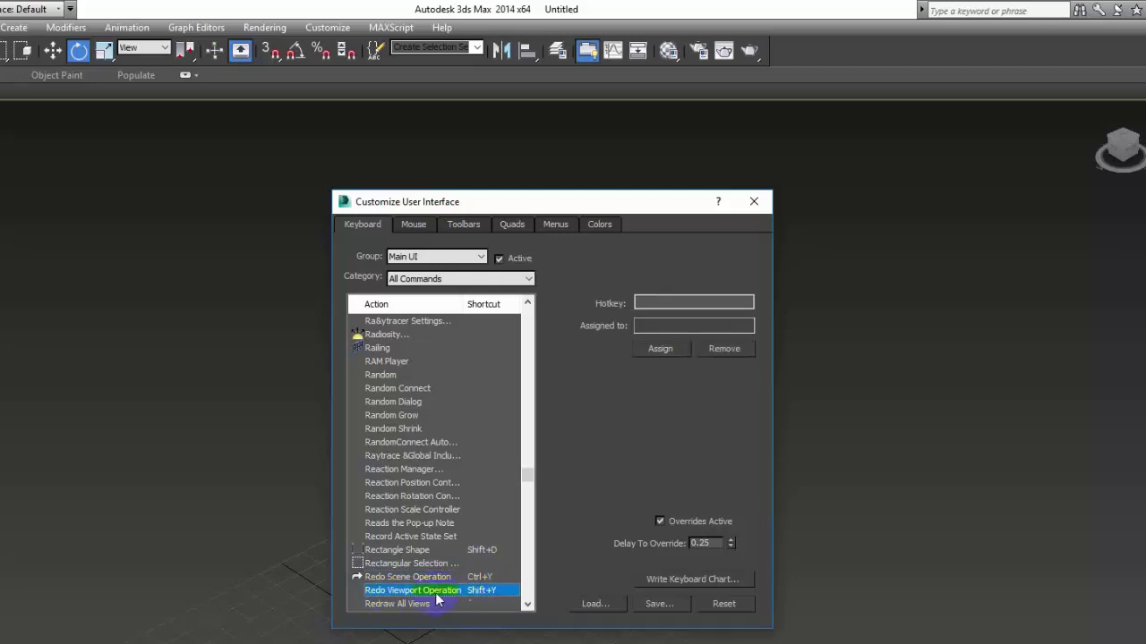
pyautogui.scroll(-2, 489, 575)
pyautogui.scroll(-4, 474, 550)
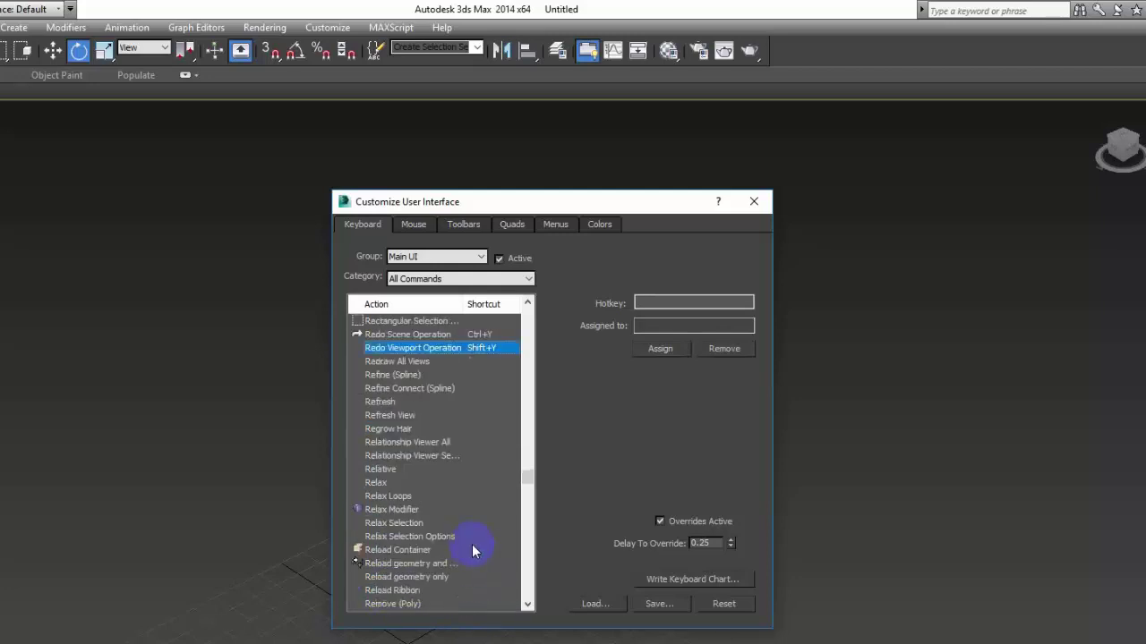
pyautogui.scroll(-4, 472, 548)
pyautogui.scroll(-4, 472, 548)
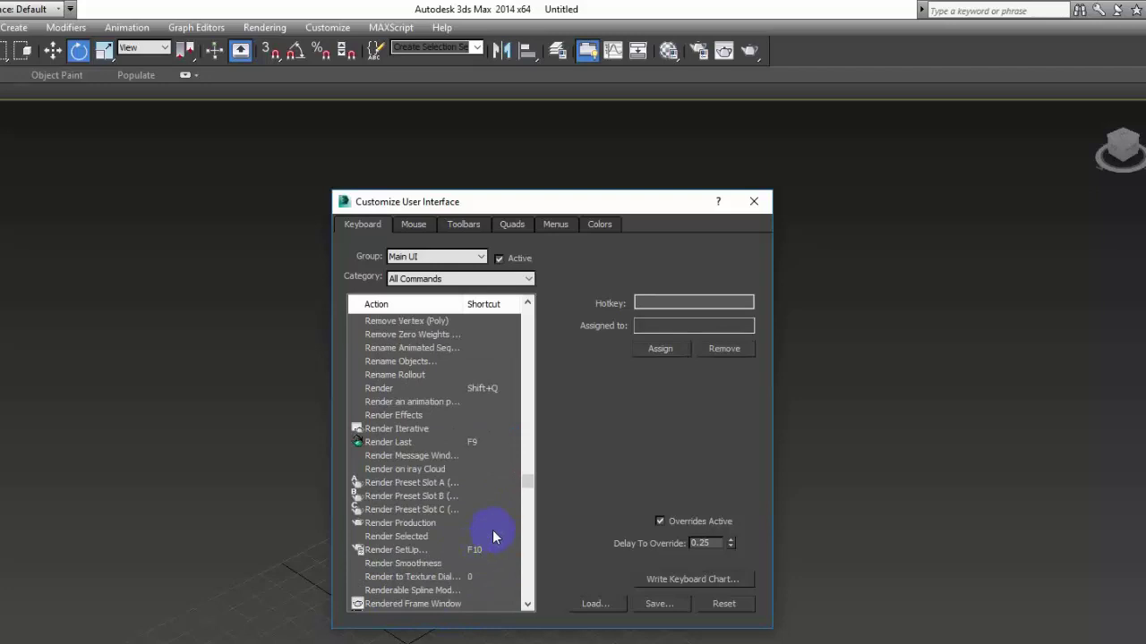
pyautogui.click(378, 389)
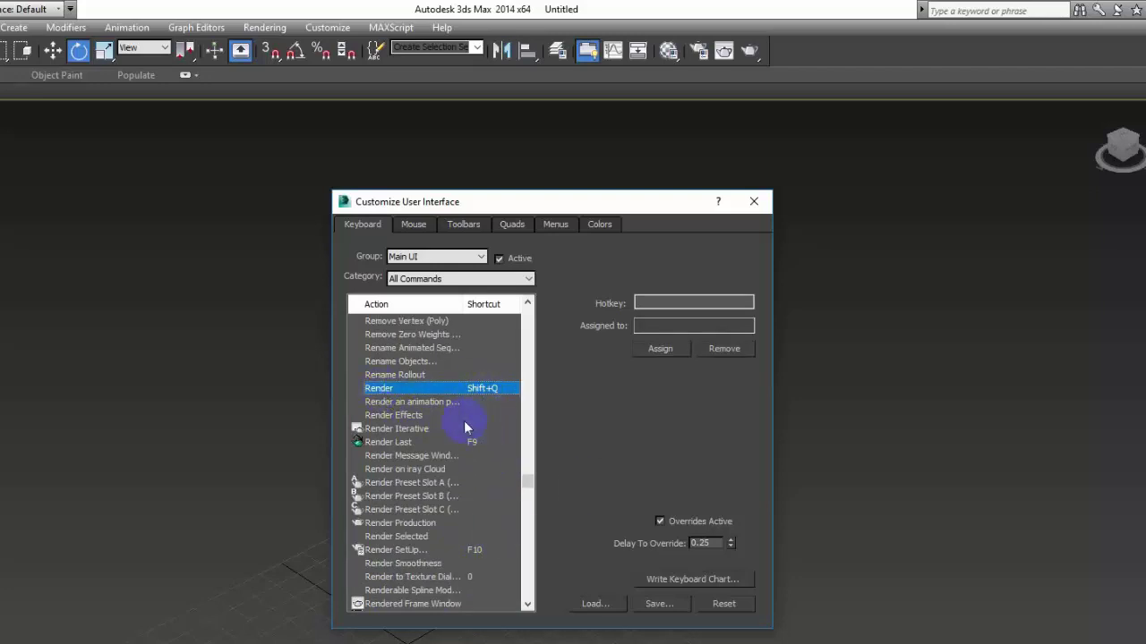
# Step: Verify Rectangle Shape's new Shift+D shortcut and jump the list to actions starting with E
pyautogui.scroll(3, 448, 421)
pyautogui.scroll(5, 469, 466)
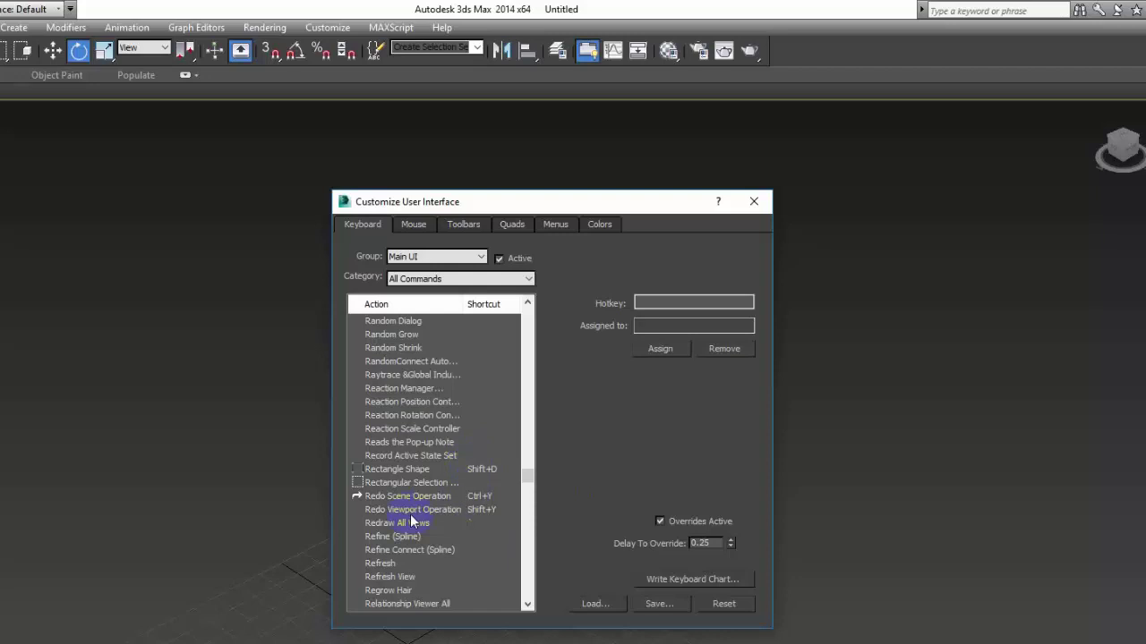
pyautogui.click(379, 457)
pyautogui.click(381, 469)
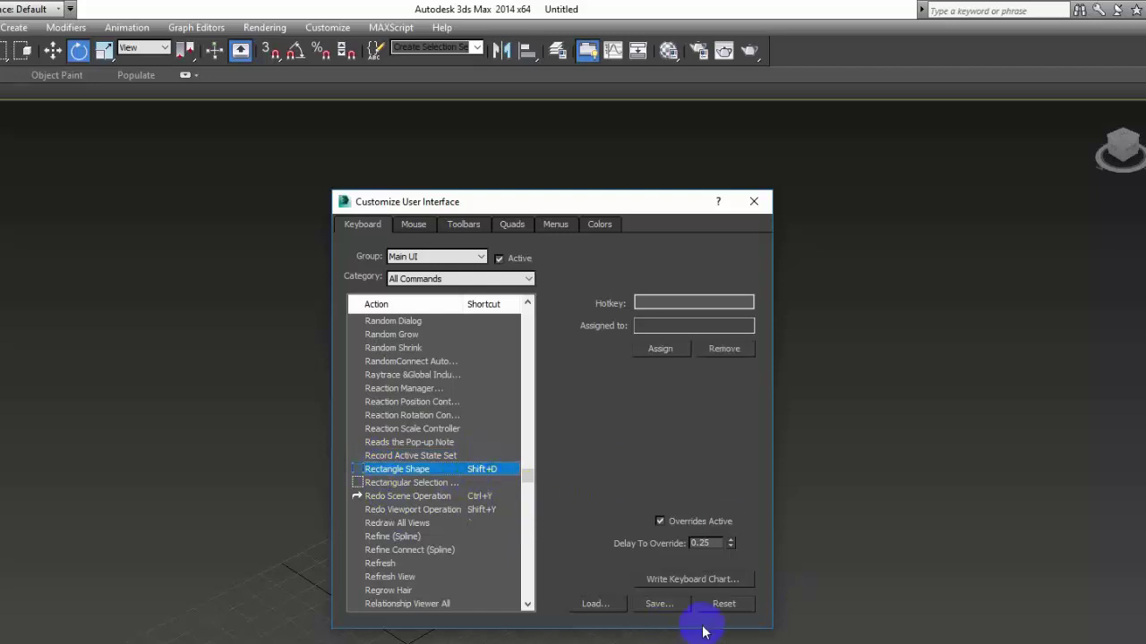
pyautogui.click(403, 415)
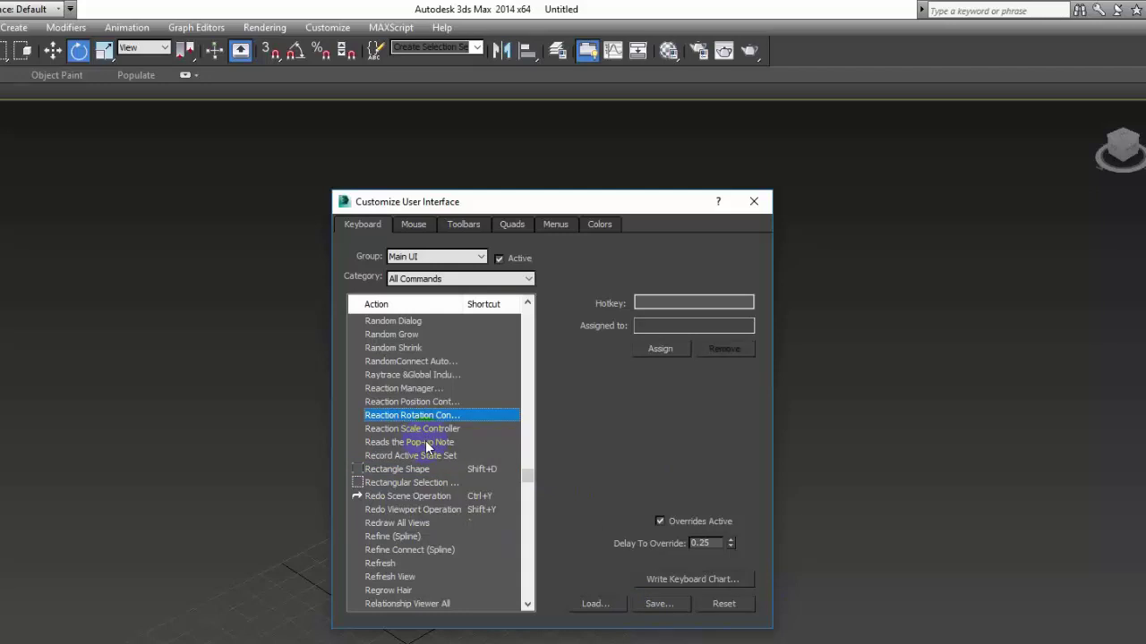
pyautogui.press('e')
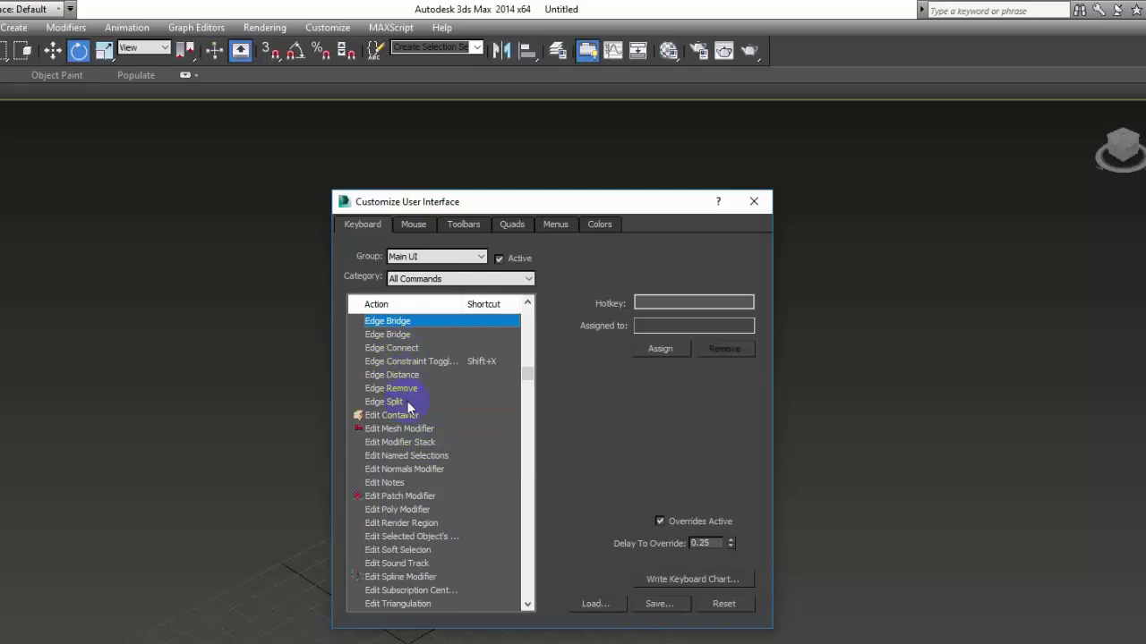
# Step: Scroll down the action list and select Extrude Modifier
pyautogui.scroll(-2, 409, 421)
pyautogui.scroll(-1, 407, 428)
pyautogui.scroll(-3, 407, 429)
pyautogui.scroll(-2, 408, 430)
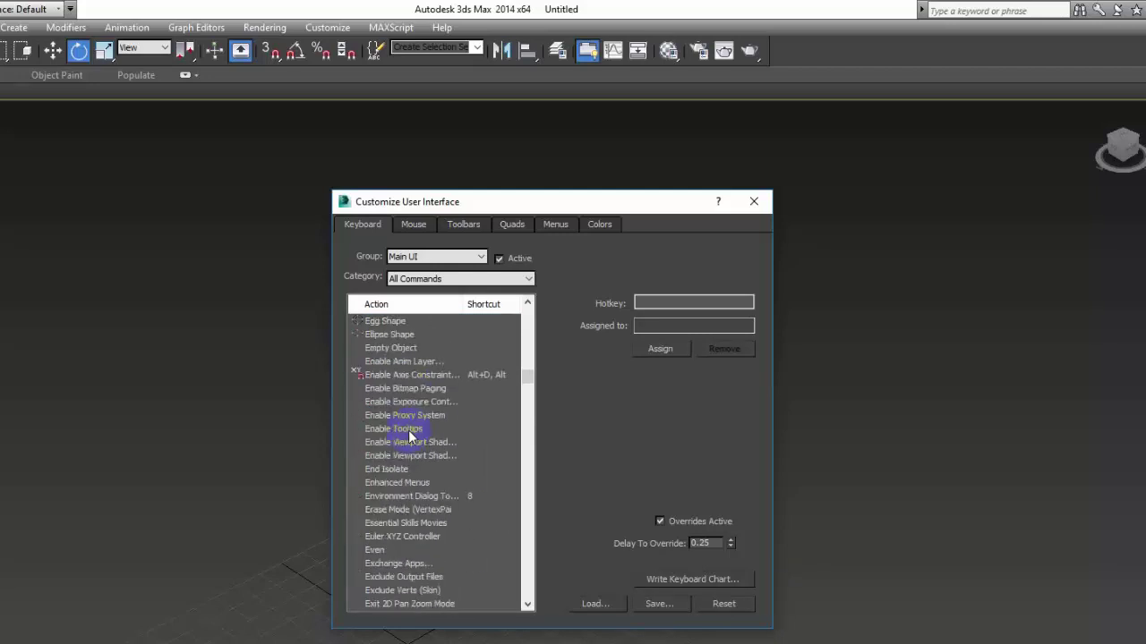
pyautogui.scroll(-2, 408, 430)
pyautogui.scroll(-3, 409, 429)
pyautogui.scroll(-2, 409, 430)
pyautogui.scroll(-3, 409, 432)
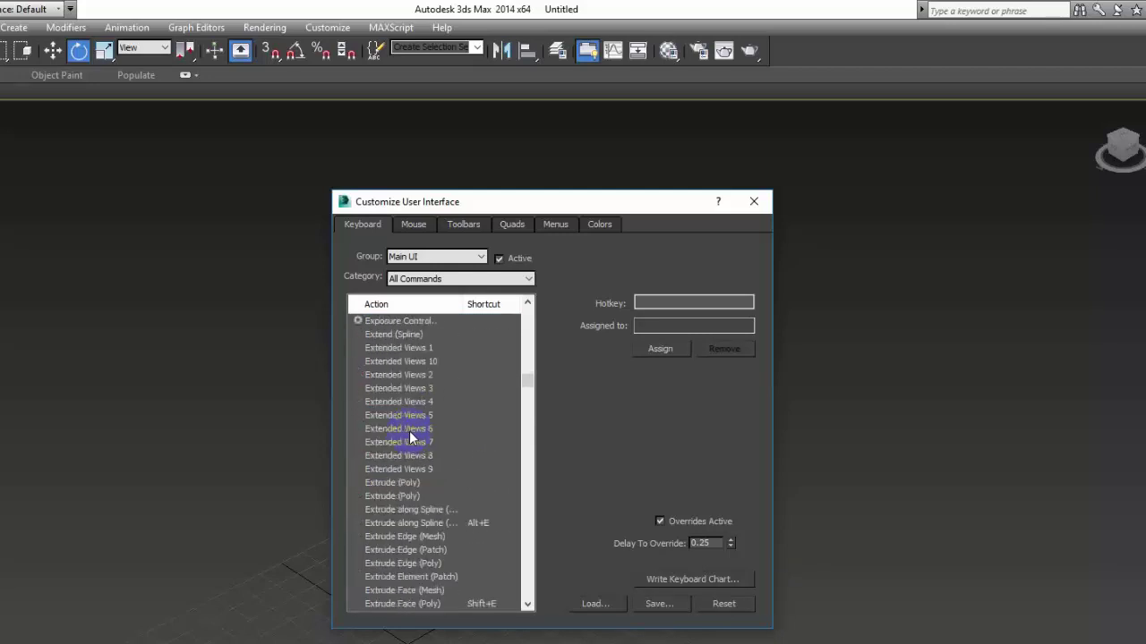
pyautogui.scroll(-3, 410, 431)
pyautogui.scroll(-1, 410, 432)
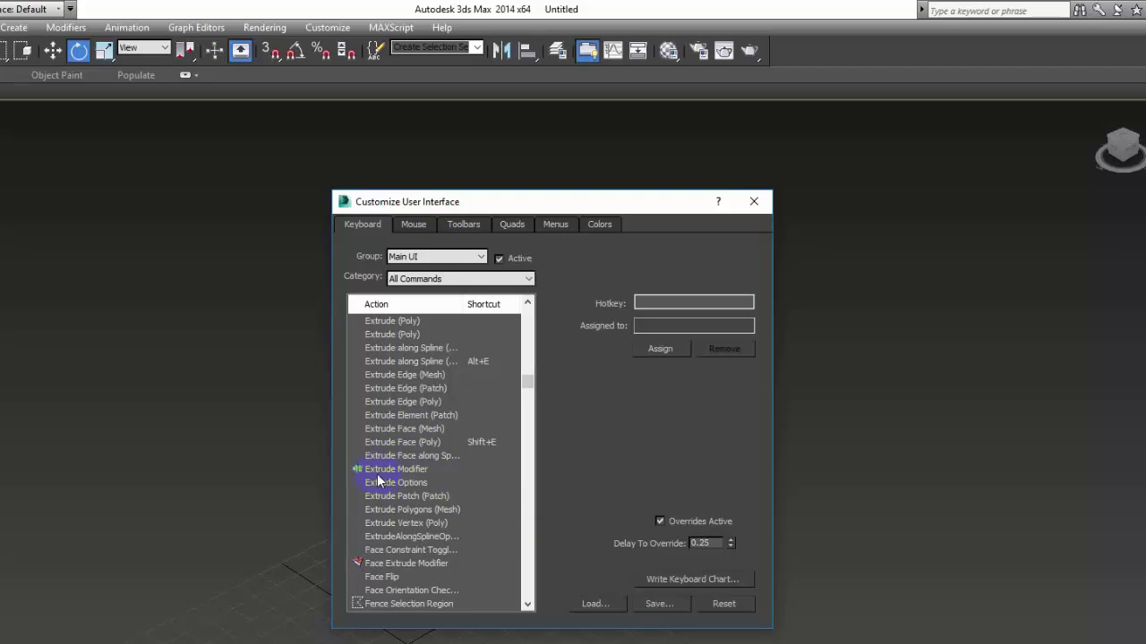
pyautogui.click(388, 470)
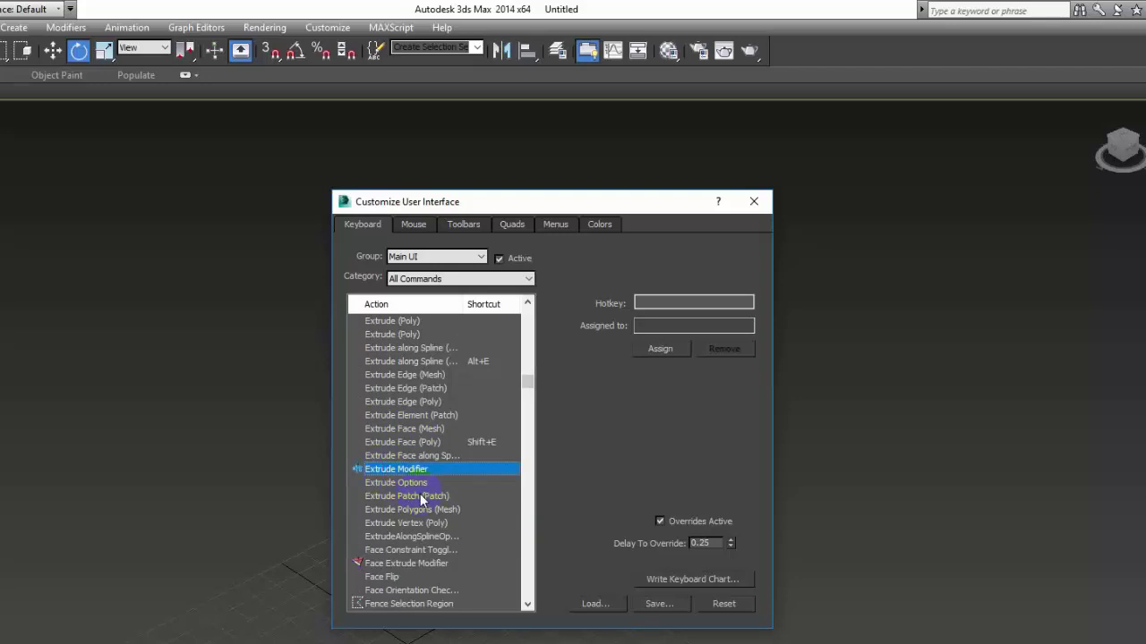
# Step: Assign the hotkey Alt+F to Extrude Modifier
pyautogui.click(687, 302)
pyautogui.press('alt')
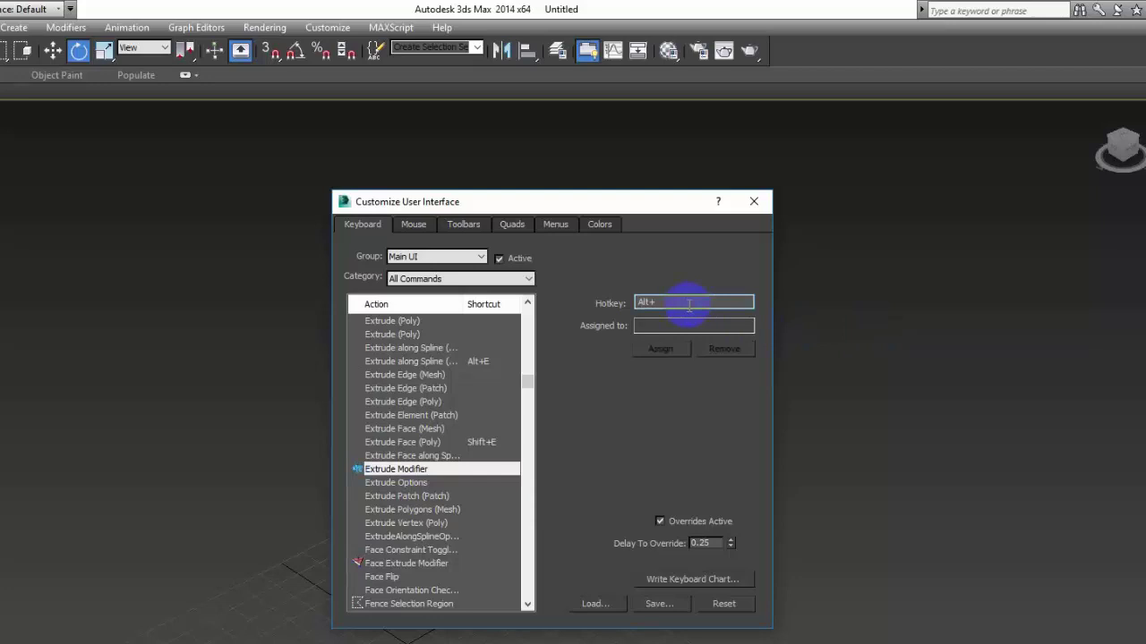
pyautogui.hotkey('alt', 'f')
pyautogui.click(656, 350)
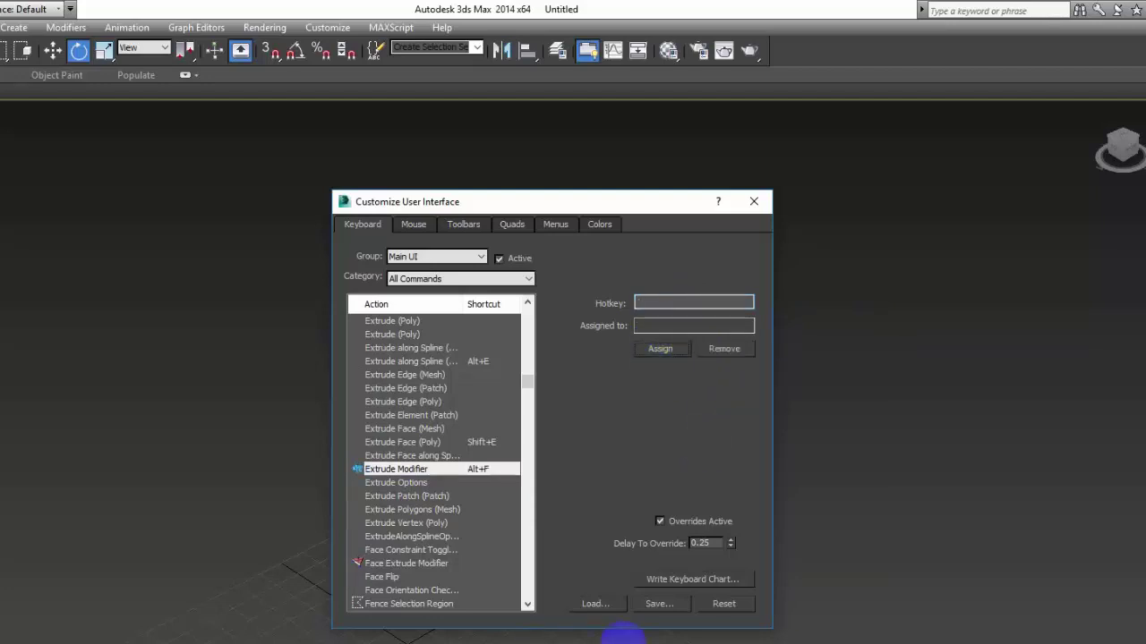
# Step: Try saving the shortcut set as MaxStartUI, declining the User-folder prompt and dismissing the permission warning
pyautogui.click(656, 604)
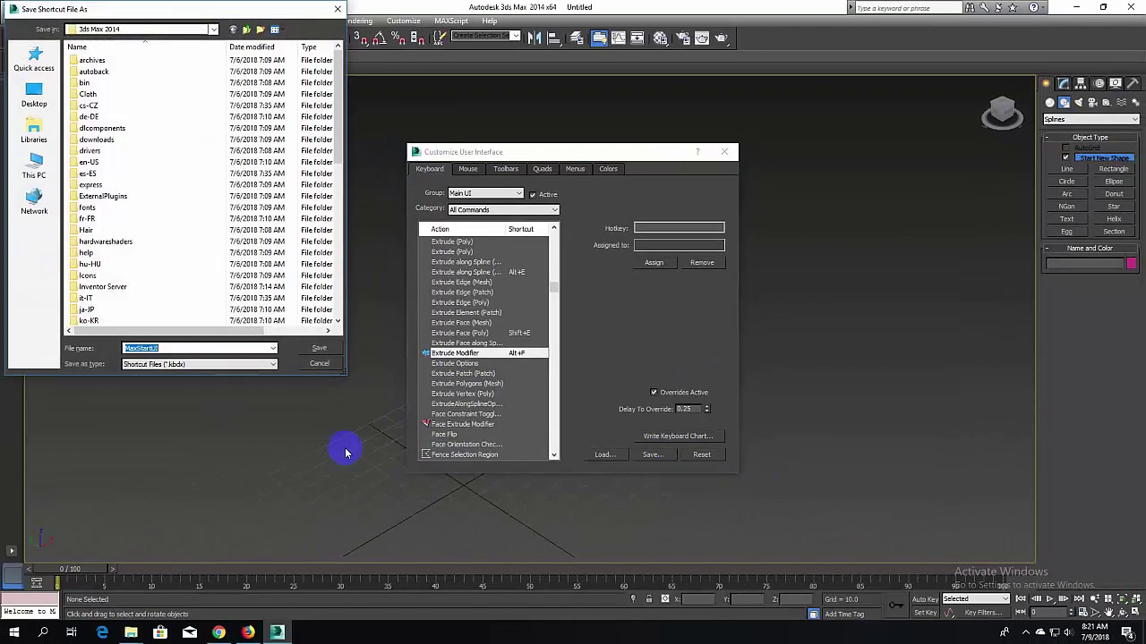
pyautogui.click(320, 348)
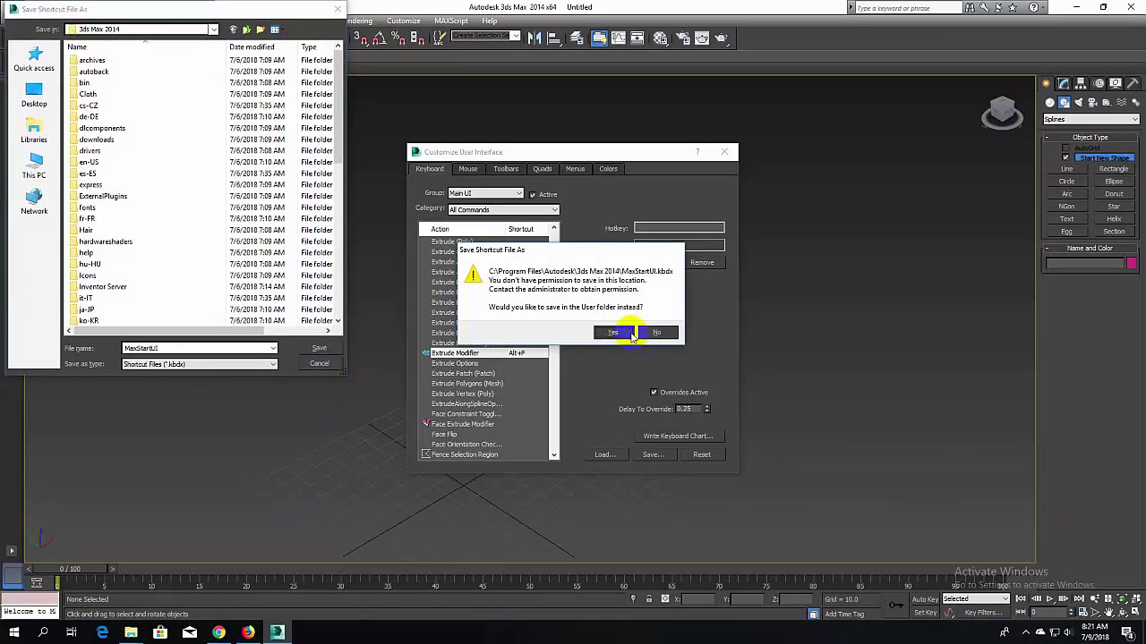
pyautogui.click(655, 333)
pyautogui.scroll(-5, 161, 284)
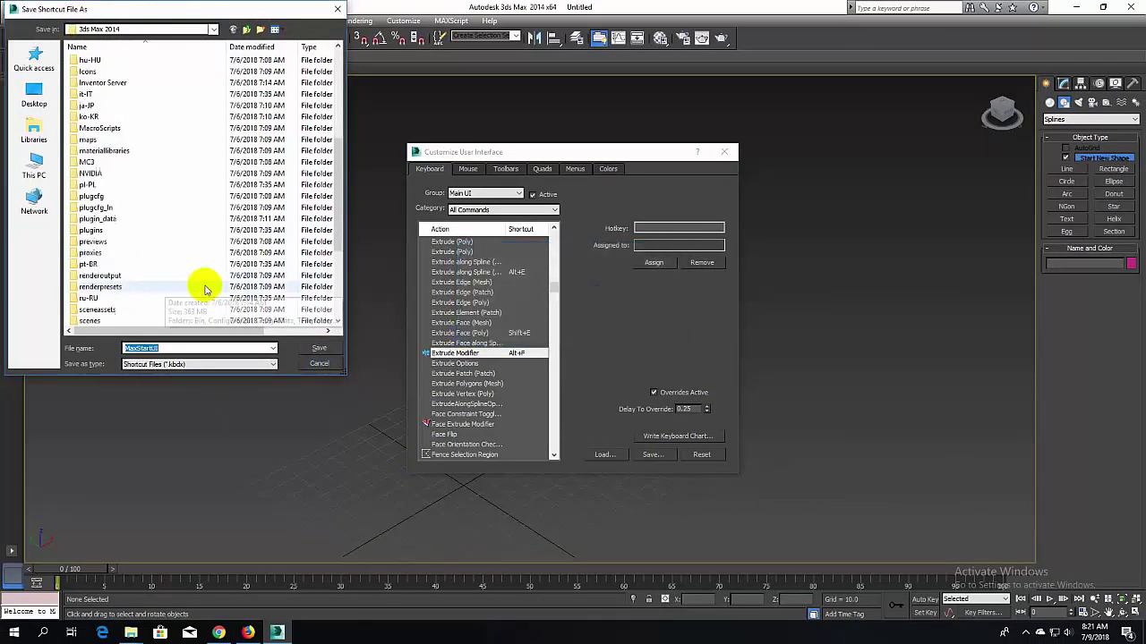
pyautogui.scroll(-5, 232, 289)
pyautogui.click(315, 351)
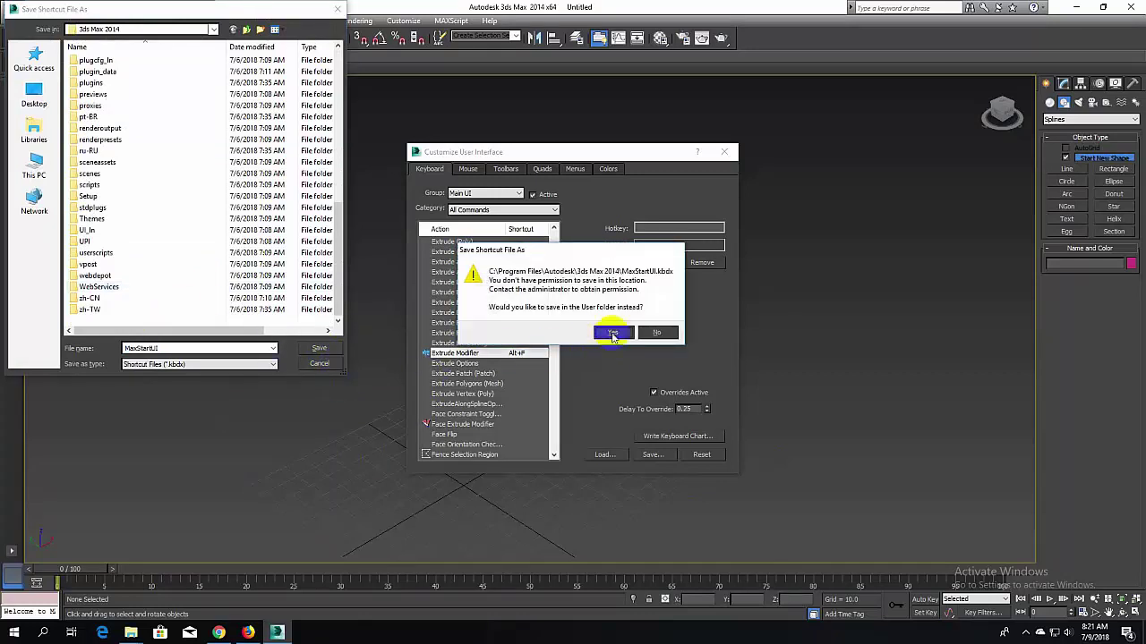
pyautogui.click(657, 333)
# Step: Save the shortcut file as rstz in the User folder and close the customization window
pyautogui.click(177, 349)
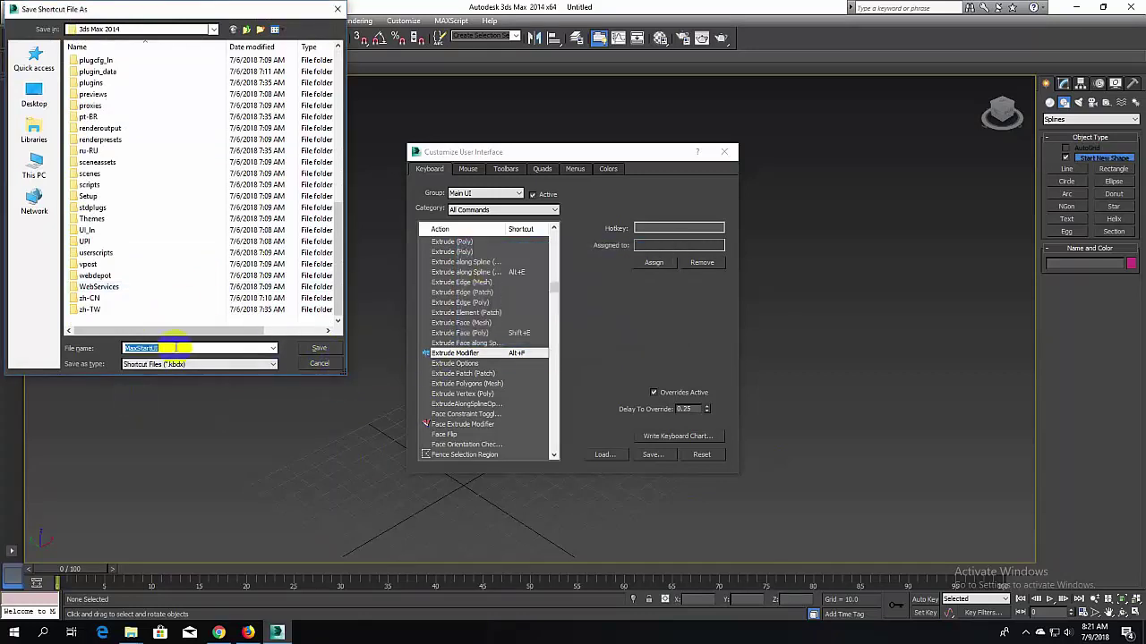
pyautogui.write('rstz')
pyautogui.click(319, 348)
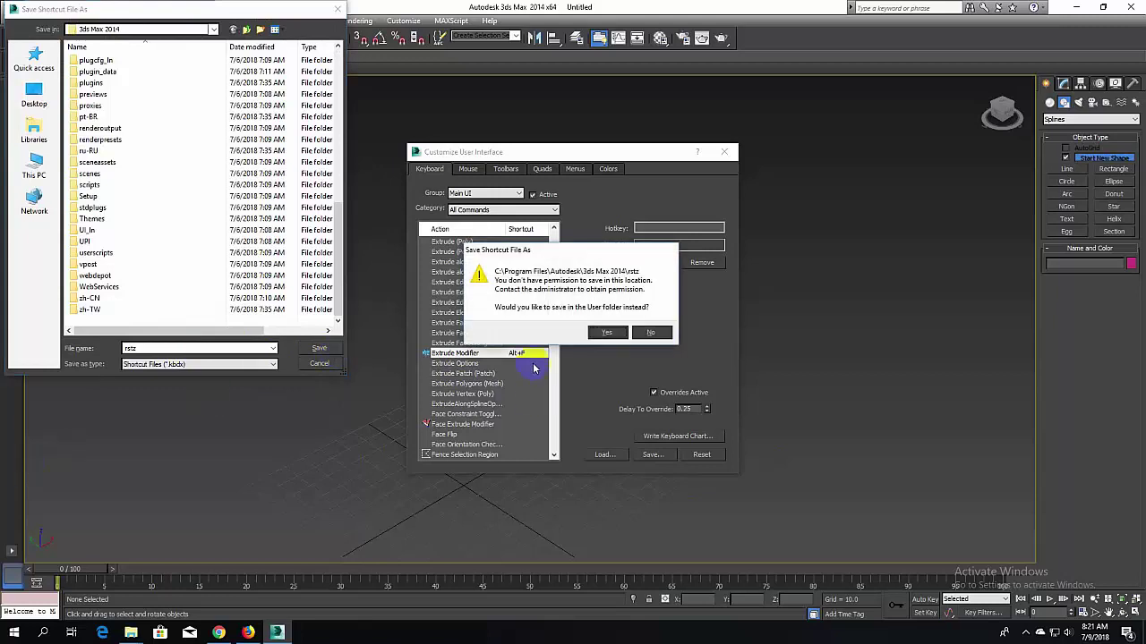
pyautogui.click(605, 334)
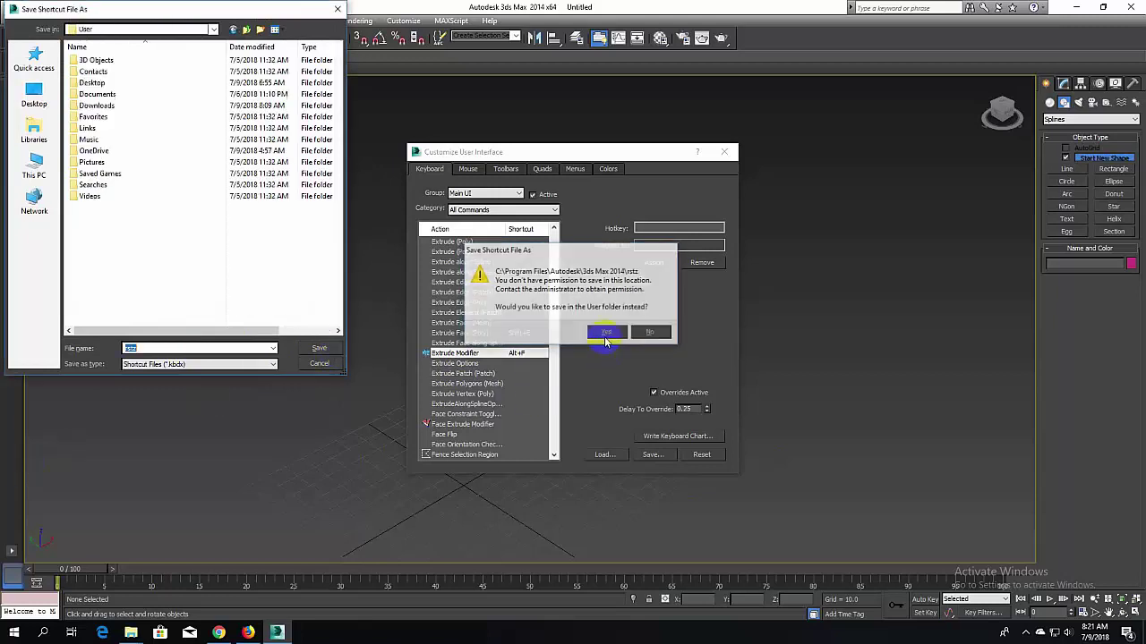
pyautogui.click(331, 354)
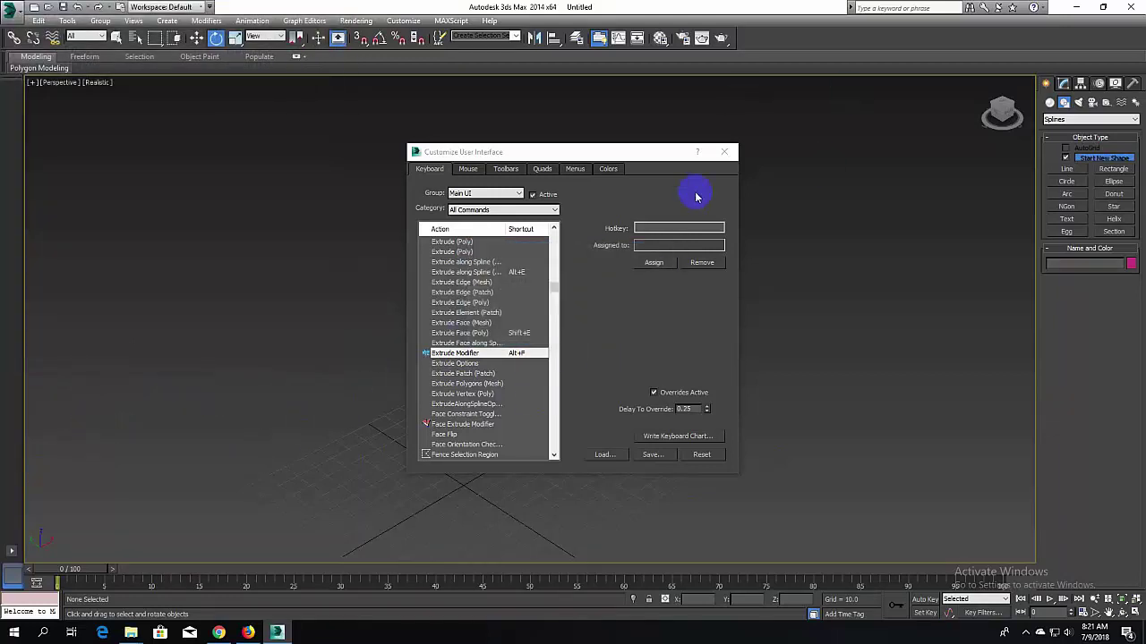
pyautogui.click(725, 152)
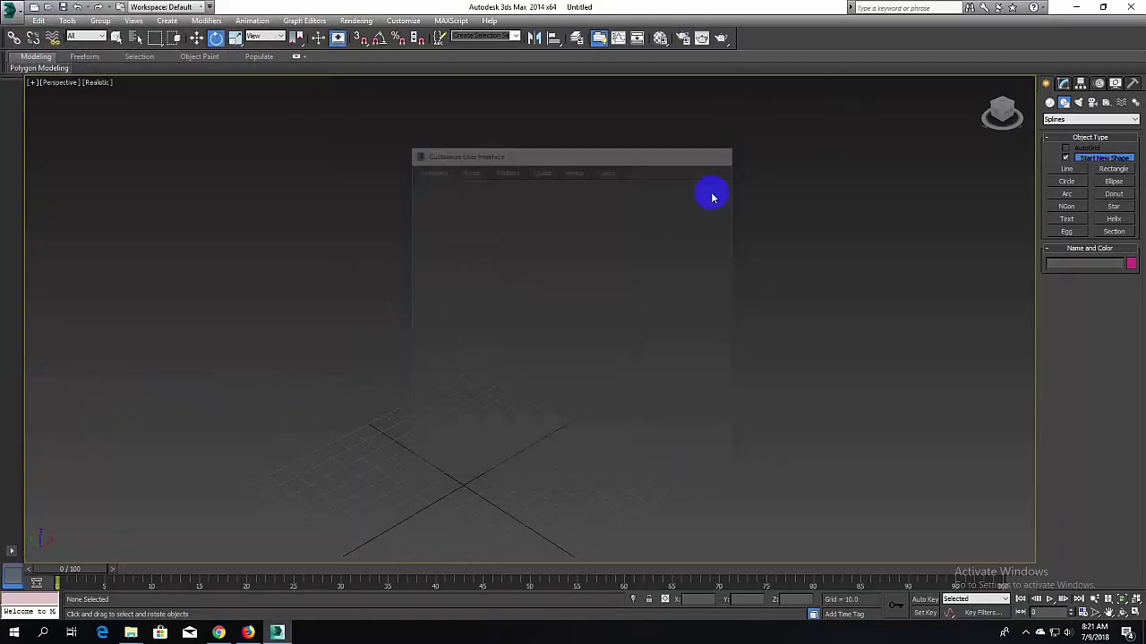
# Step: Close 3ds Max and choose Save for the modified untitled scene in the save prompts
pyautogui.click(1125, 11)
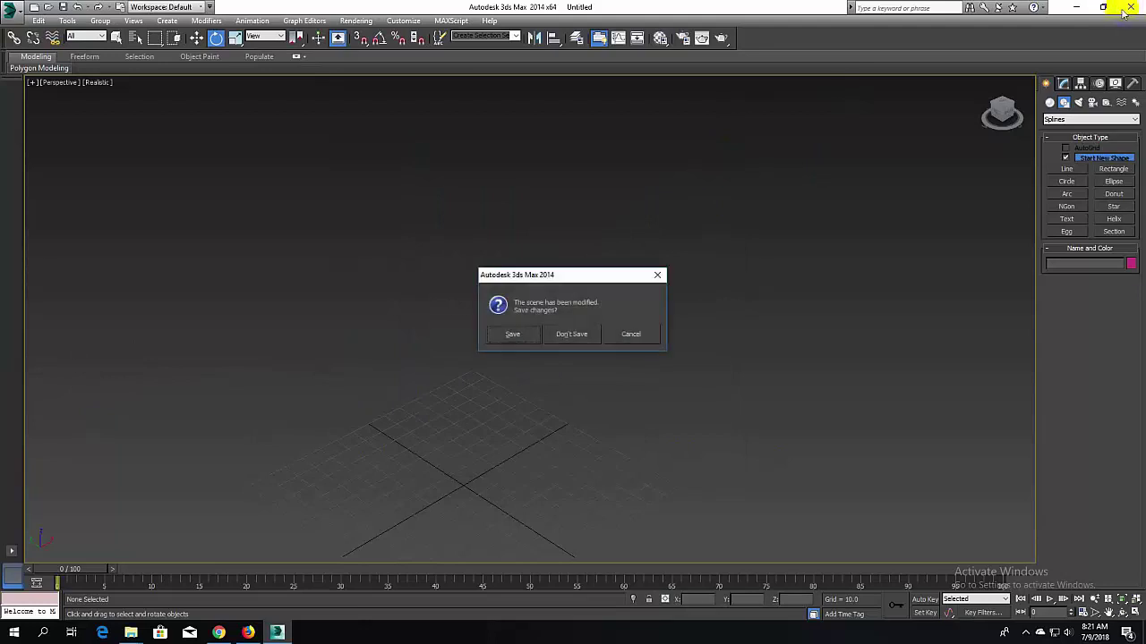
pyautogui.click(510, 337)
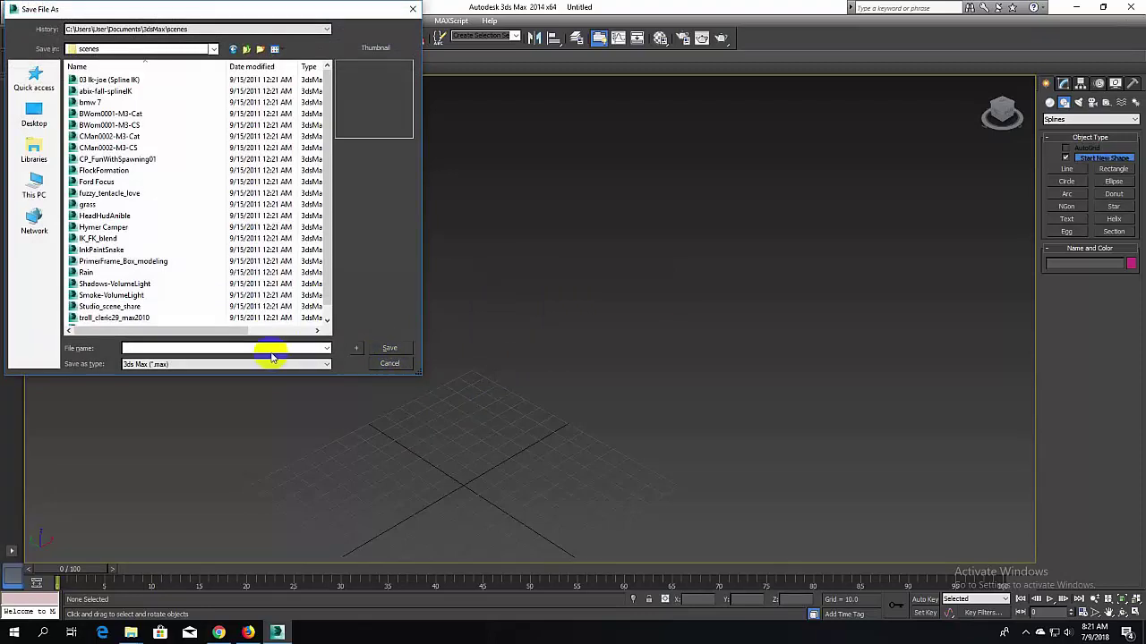
pyautogui.write('ctrl')
pyautogui.click(389, 348)
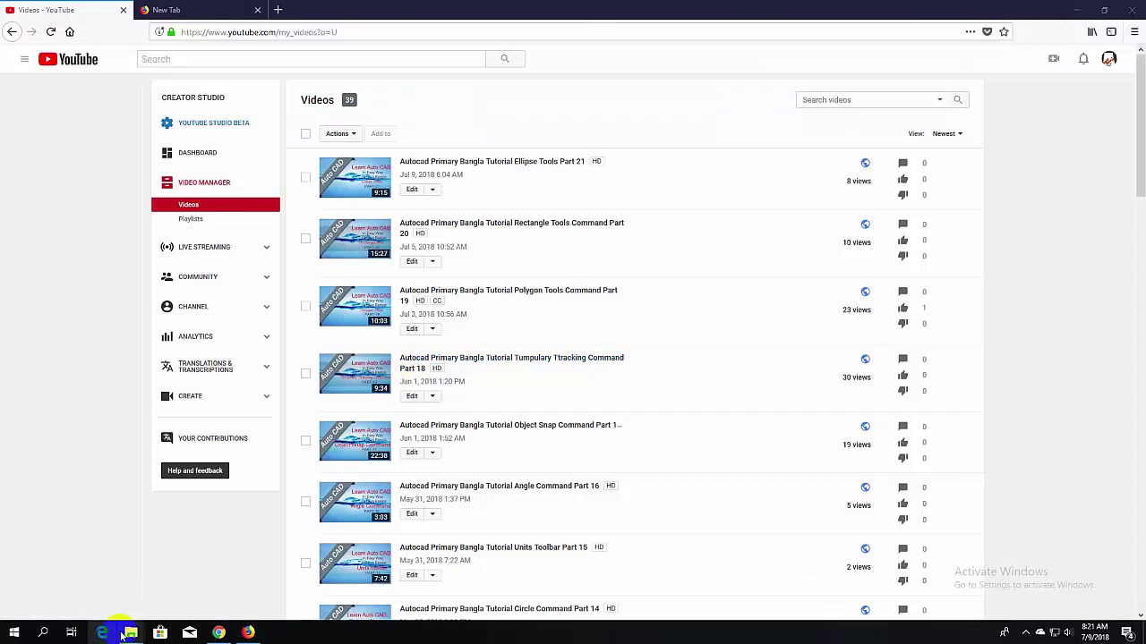
pyautogui.moveTo(130, 633)
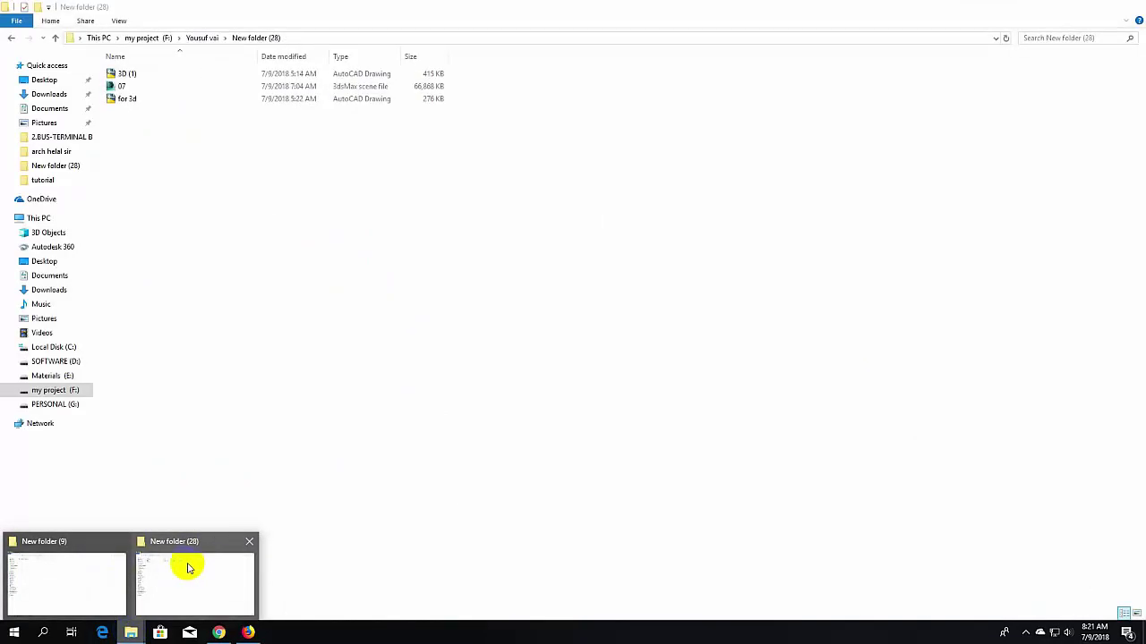
# Step: Open the 07 scene file from New folder (28) in 3ds Max
pyautogui.click(186, 567)
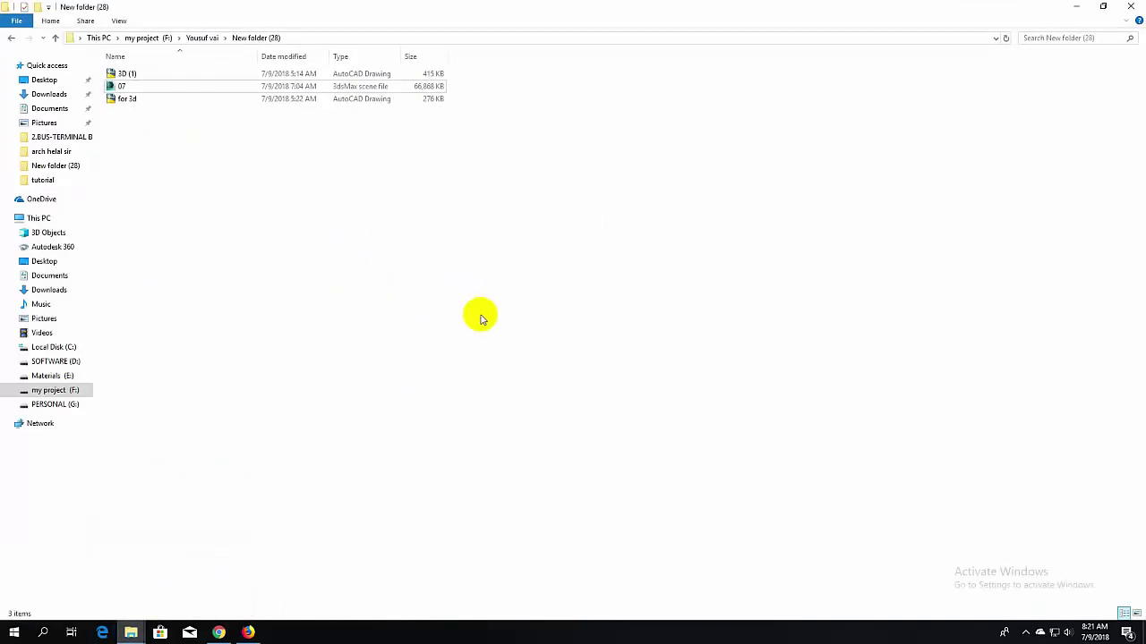
pyautogui.doubleClick(123, 87)
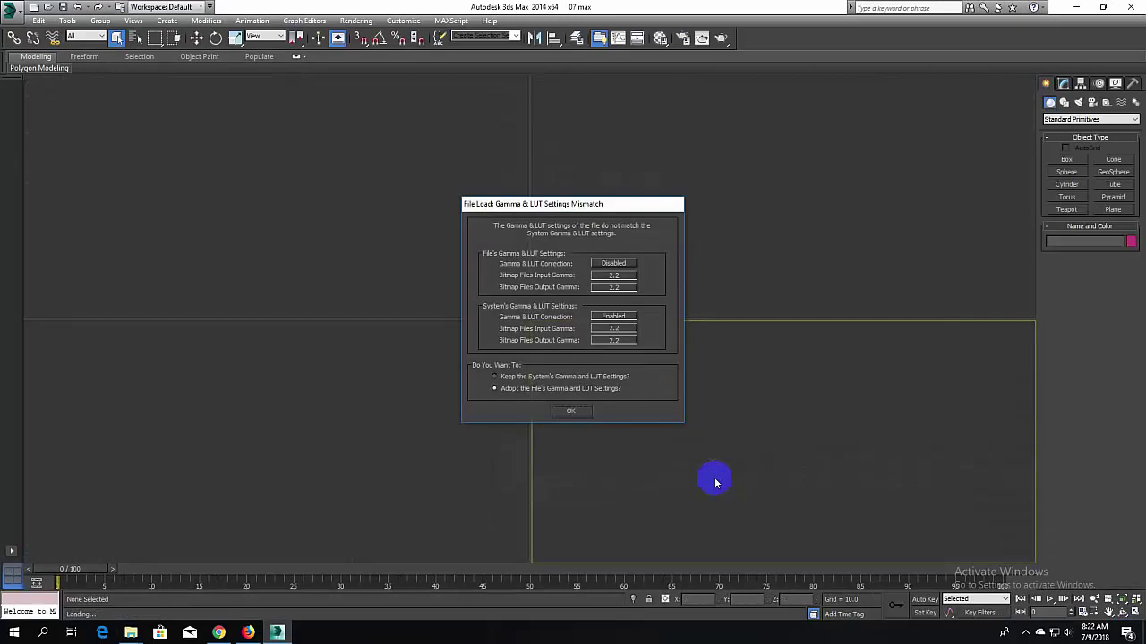
# Step: Dismiss the Gamma & LUT, Missing External Files and Obsolete File warnings, then close the Welcome screen
pyautogui.click(573, 414)
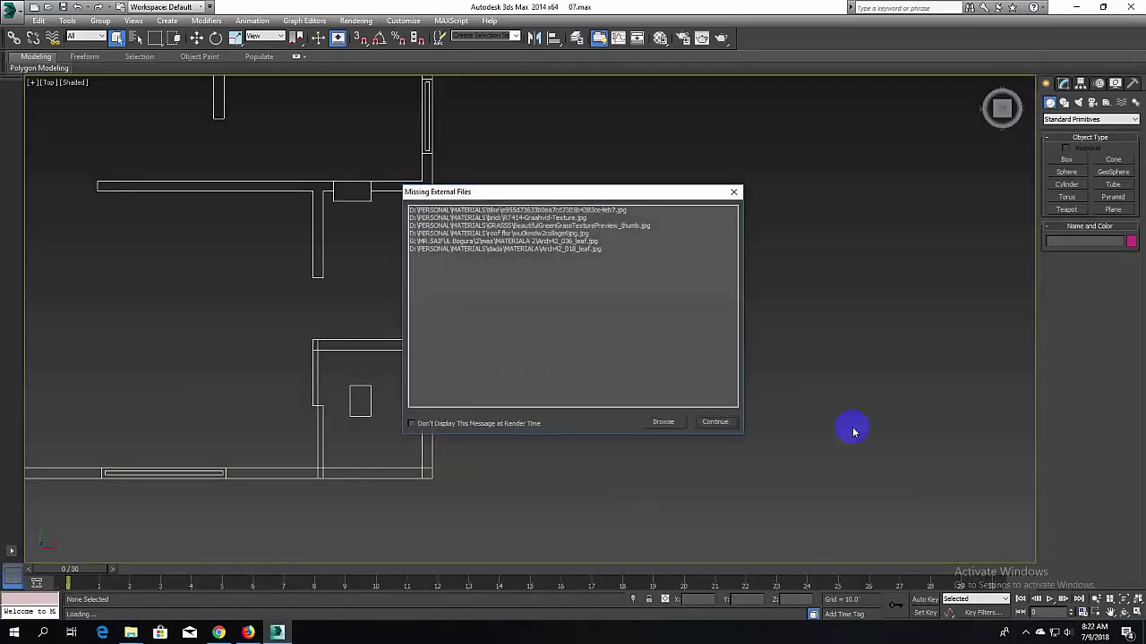
pyautogui.click(732, 424)
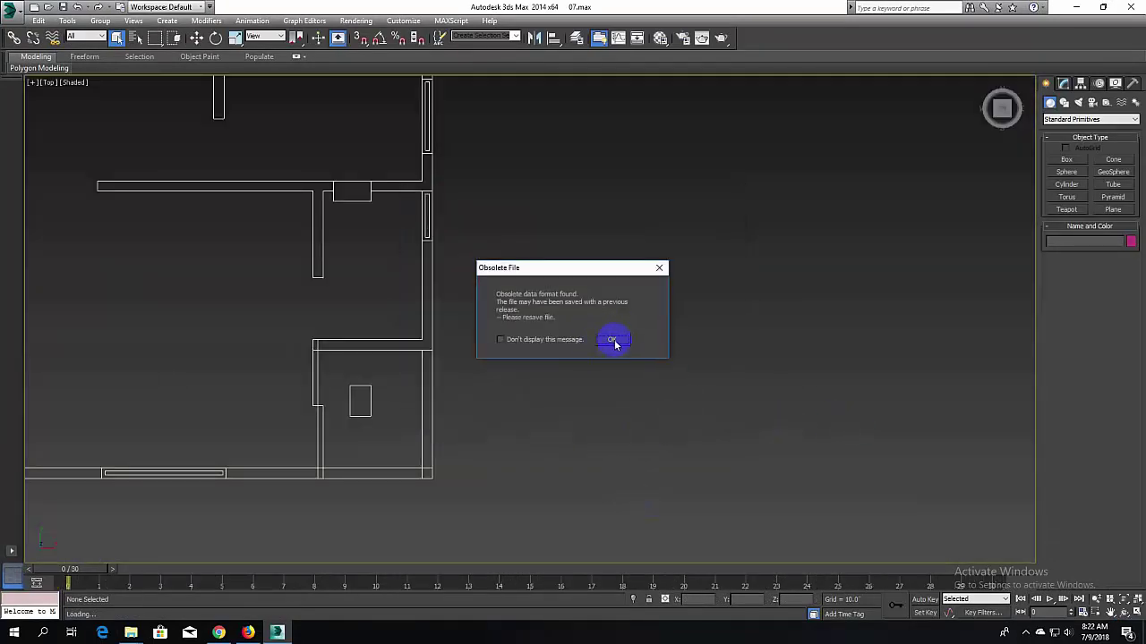
pyautogui.click(545, 340)
pyautogui.click(614, 341)
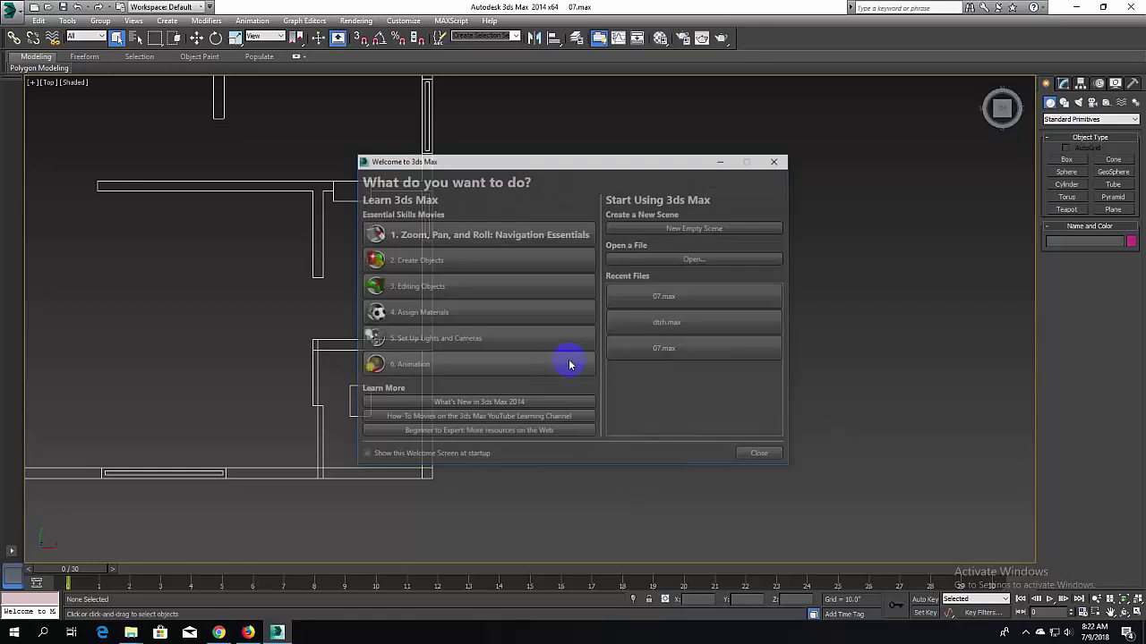
pyautogui.click(761, 455)
# Step: Zoom and pan the viewport to frame the floor plan and zoom in on a wall
pyautogui.scroll(3, 662, 345)
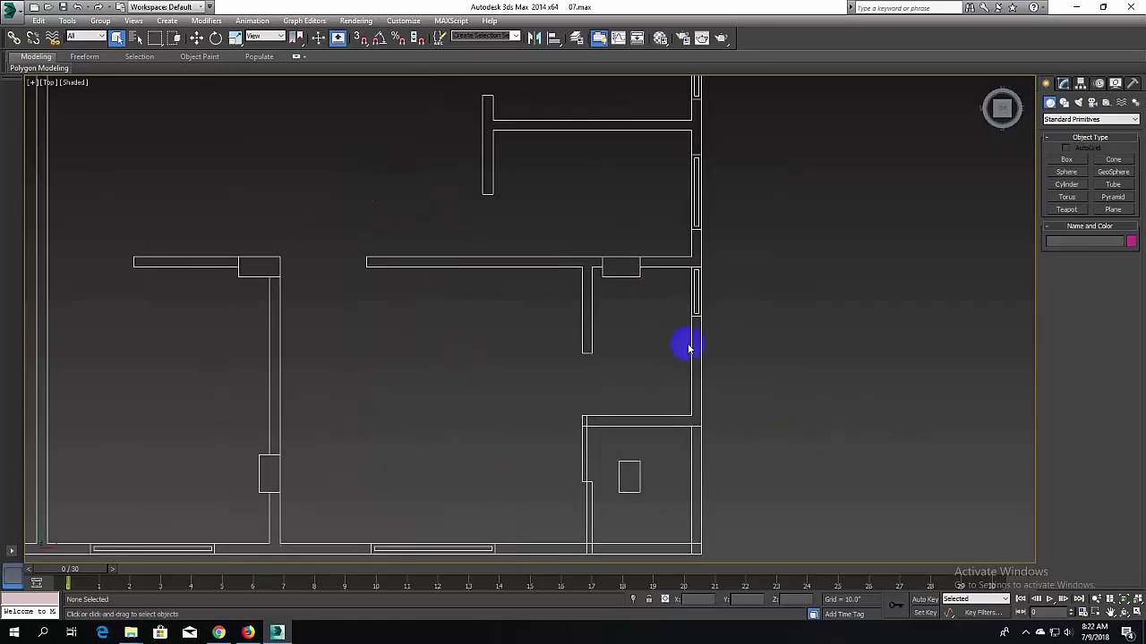
pyautogui.moveTo(706, 307); pyautogui.dragTo(705, 332, button='middle')
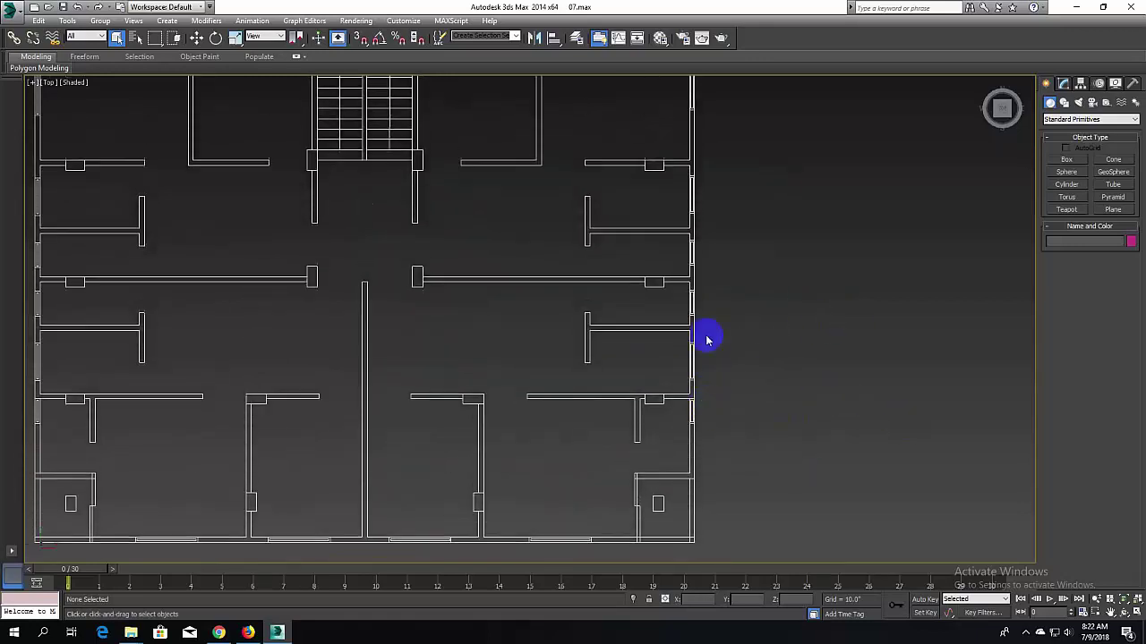
pyautogui.scroll(-2, 720, 376)
pyautogui.scroll(2, 722, 223)
pyautogui.scroll(2, 713, 292)
pyautogui.scroll(2, 718, 325)
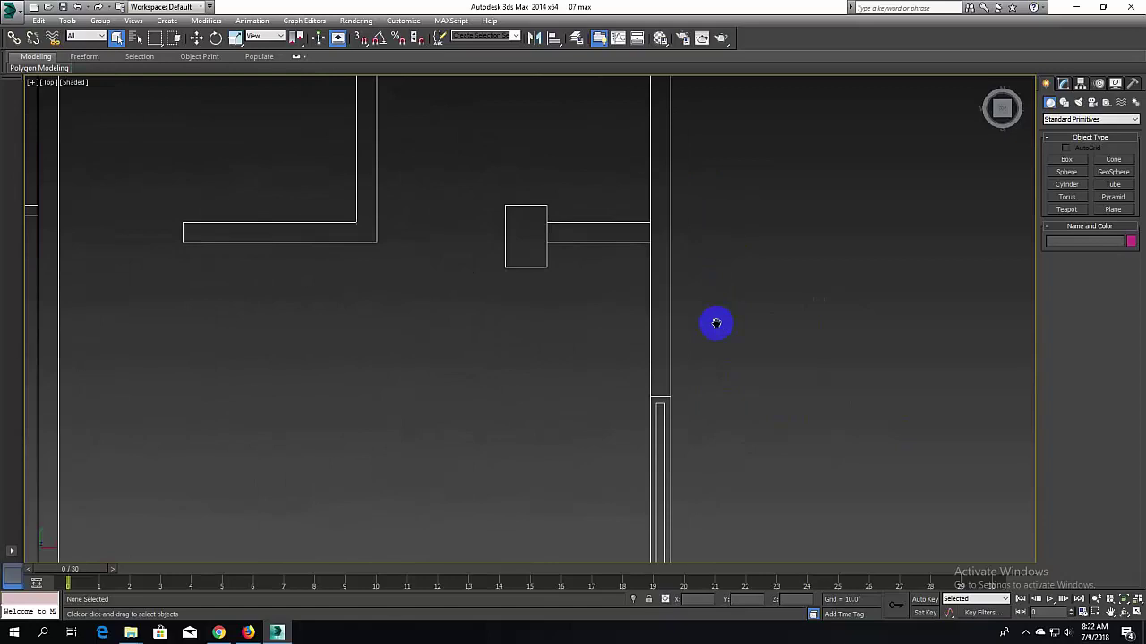
pyautogui.scroll(1, 734, 305)
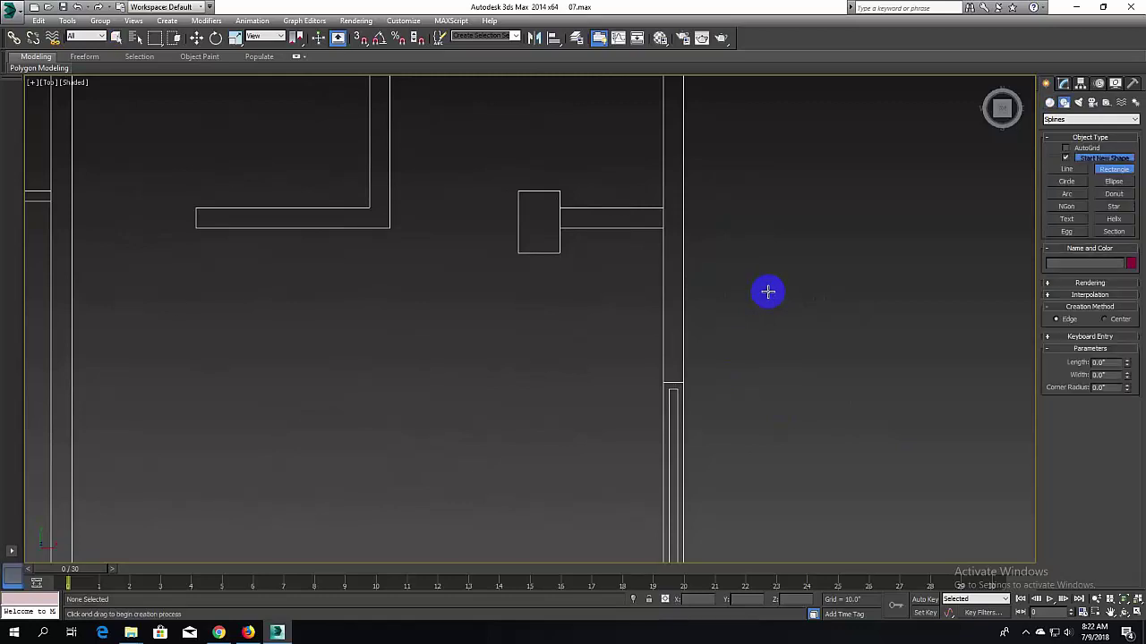
# Step: Draw a 20 by 20 square rectangle with grid snapping to the right of the wall
pyautogui.click(1115, 170)
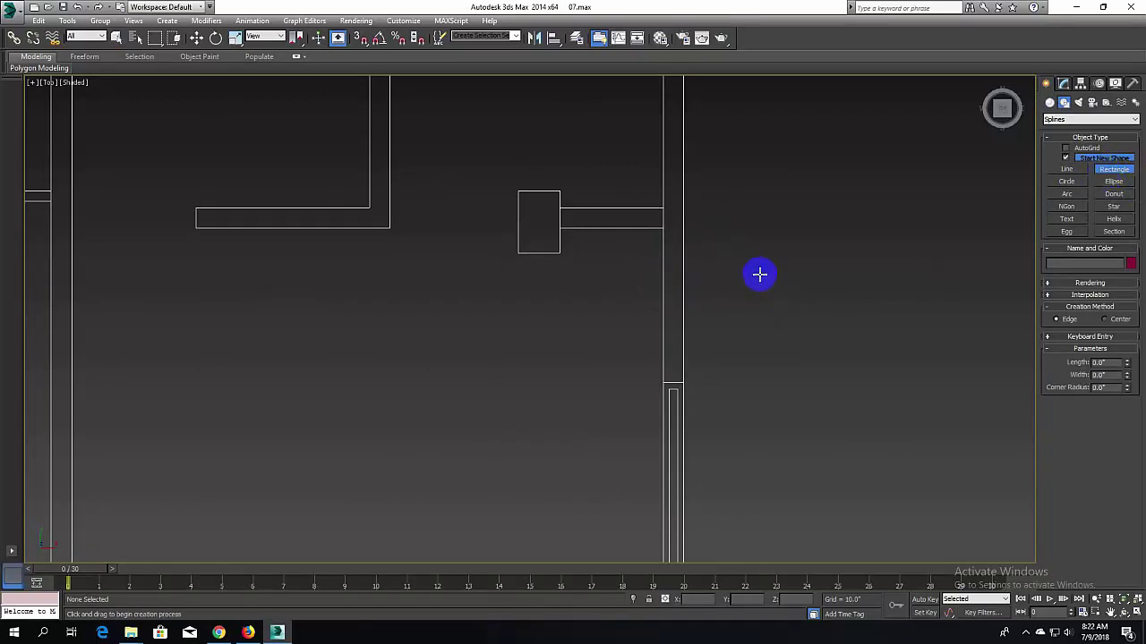
pyautogui.press('s')
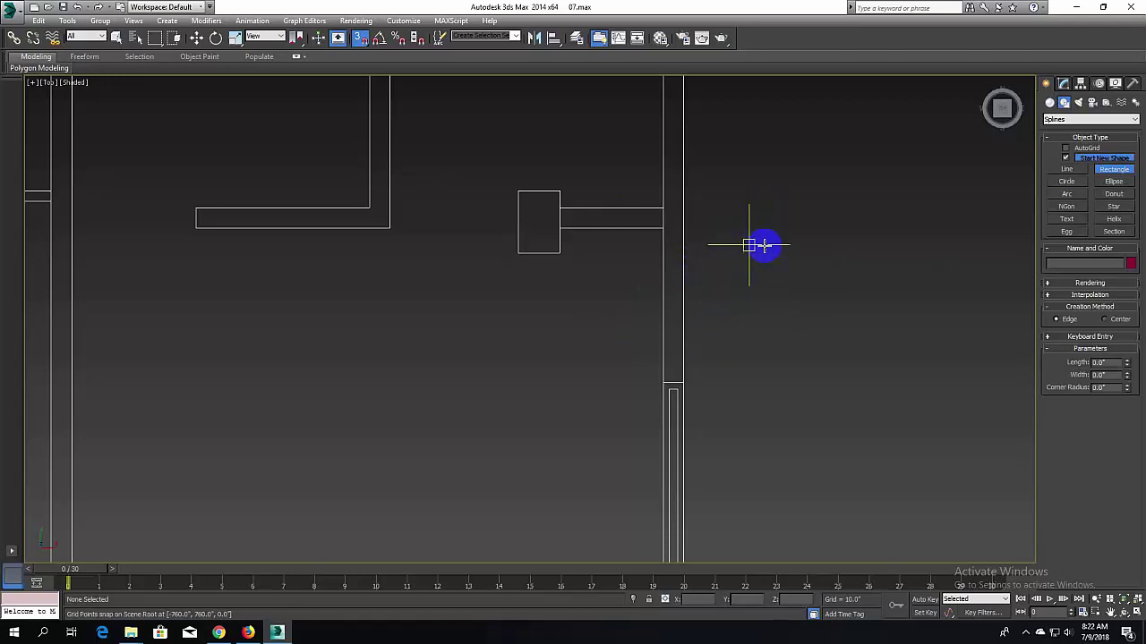
pyautogui.moveTo(748, 287); pyautogui.dragTo(873, 162)
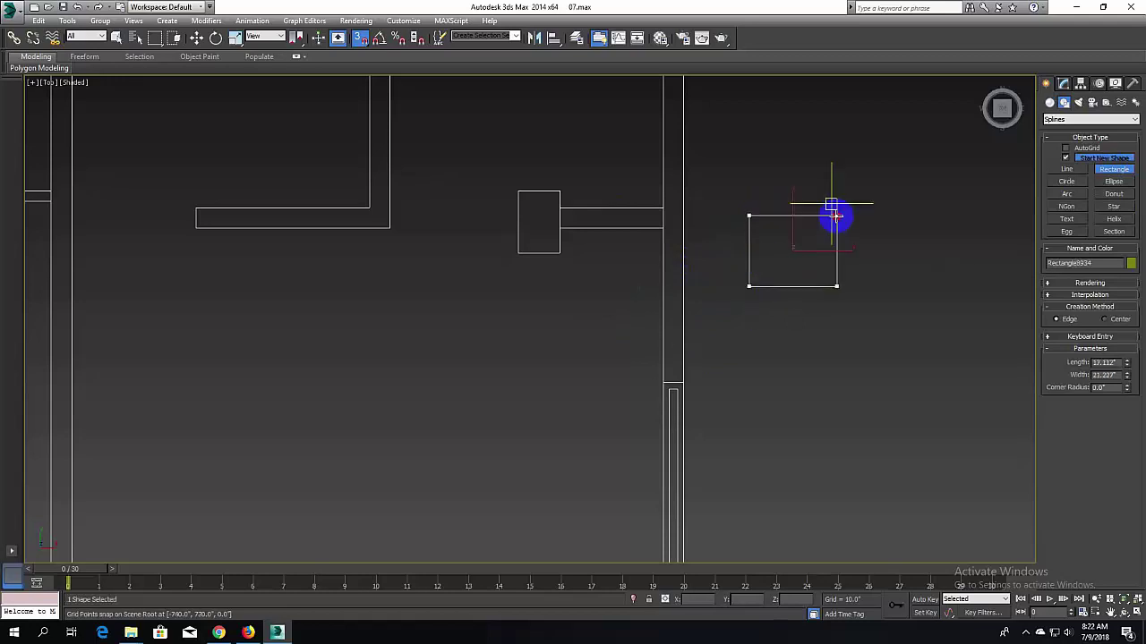
pyautogui.rightClick(873, 349)
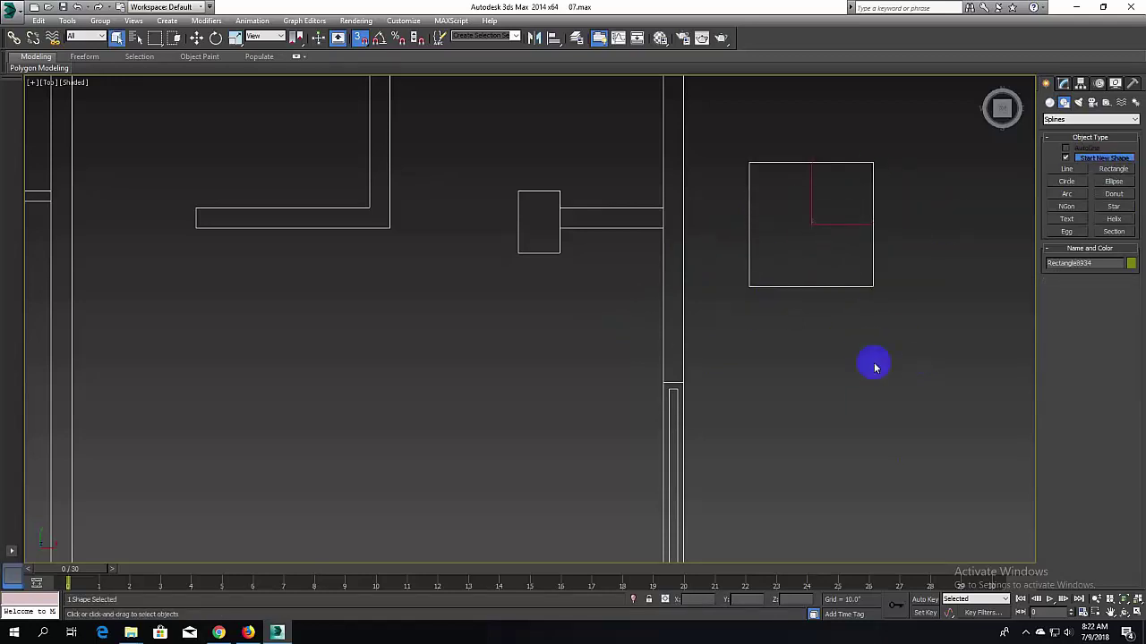
# Step: Show the rectangle's Modify panel and browse the modifier list without adding a modifier
pyautogui.click(1063, 84)
pyautogui.click(1077, 116)
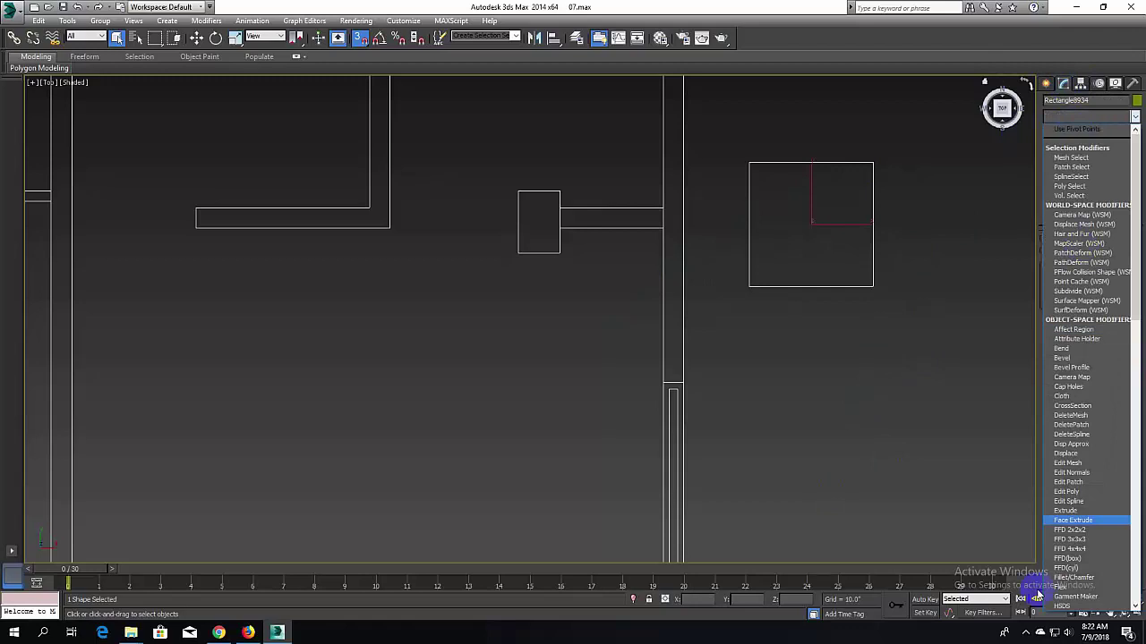
pyautogui.scroll(-3, 1047, 555)
pyautogui.scroll(-3, 1069, 532)
pyautogui.scroll(-3, 1084, 534)
pyautogui.scroll(5, 1084, 534)
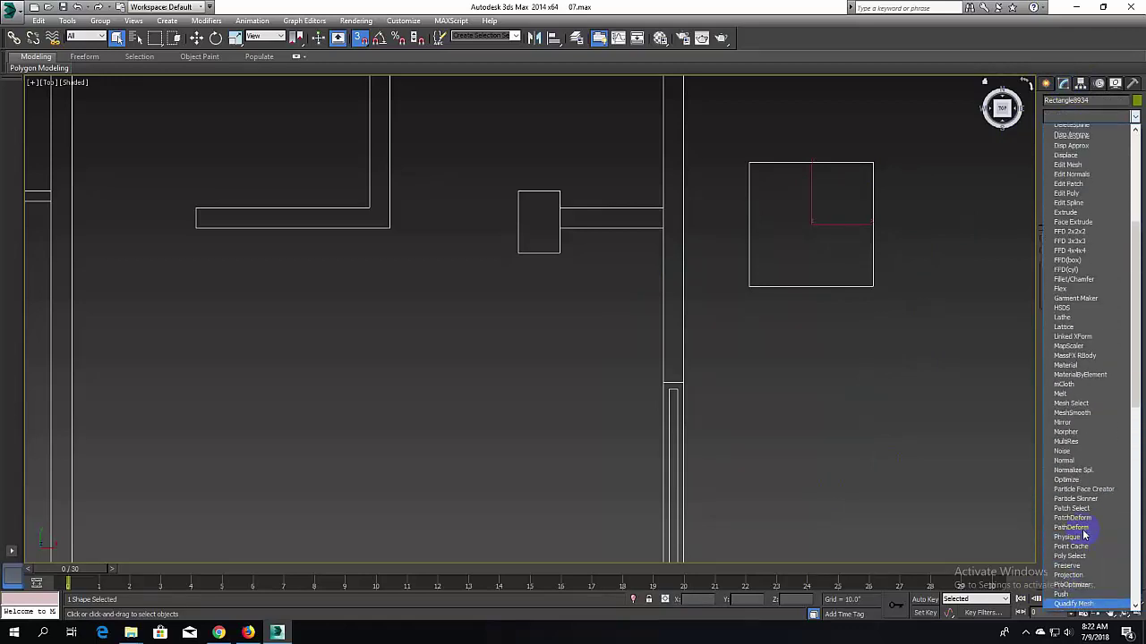
pyautogui.scroll(5, 1084, 534)
pyautogui.scroll(5, 1083, 534)
pyautogui.click(877, 545)
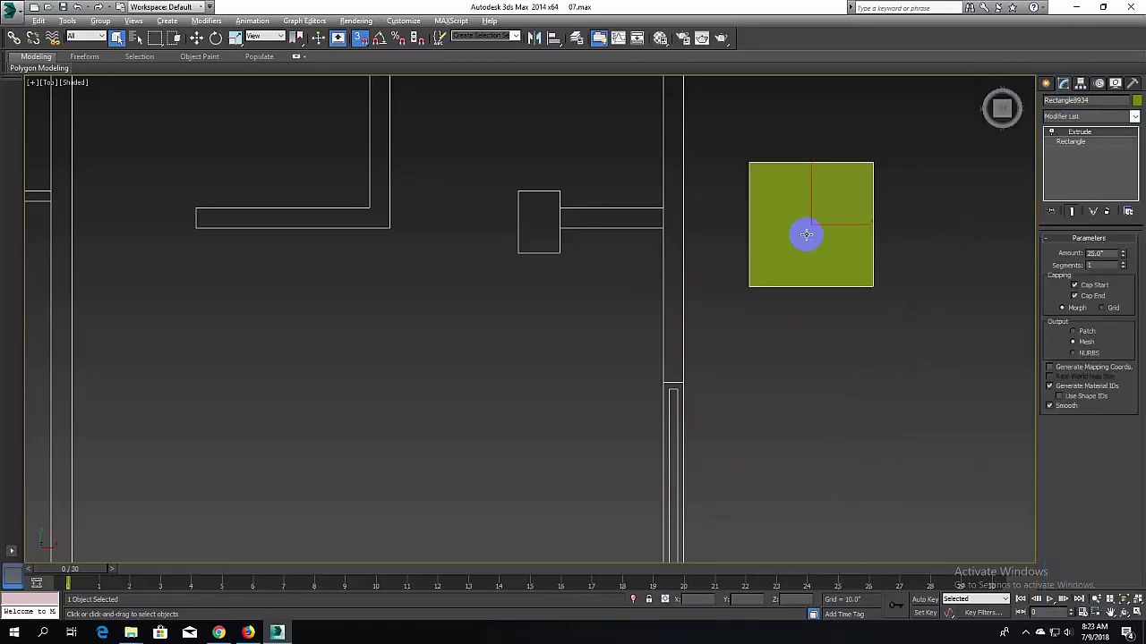
# Step: Orbit, pan and zoom the viewport to inspect the 25-unit green extruded box beside the wall
pyautogui.keyDown('alt'); pyautogui.moveTo(832, 309); pyautogui.dragTo(808, 244, button='middle'); pyautogui.keyUp('alt')
pyautogui.moveTo(856, 328); pyautogui.dragTo(825, 374, button='middle')
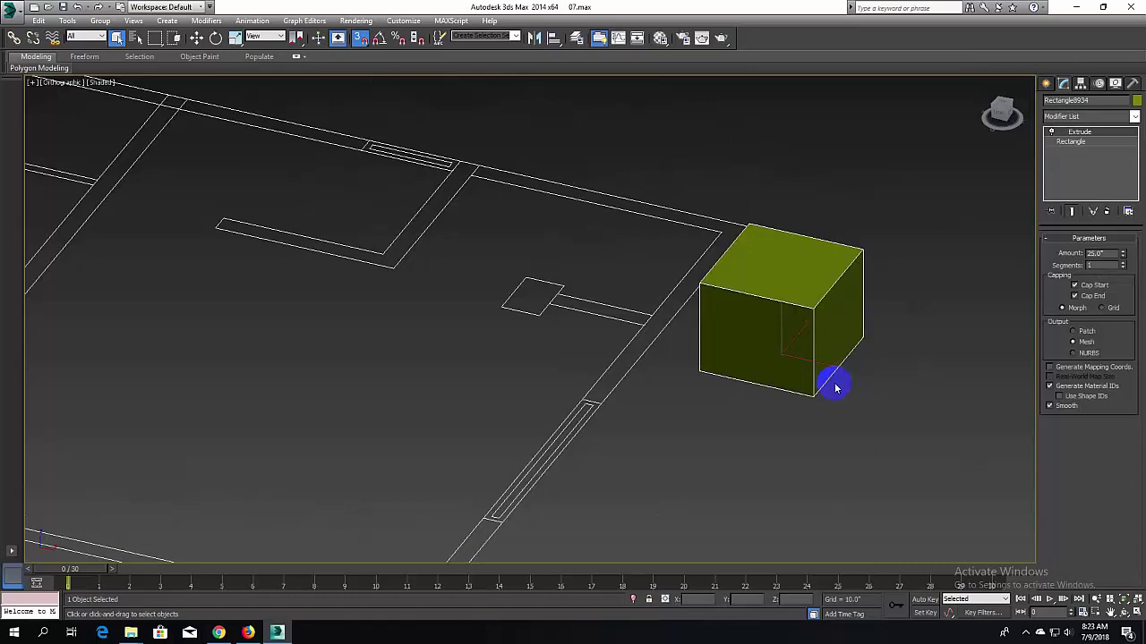
pyautogui.scroll(1, 785, 384)
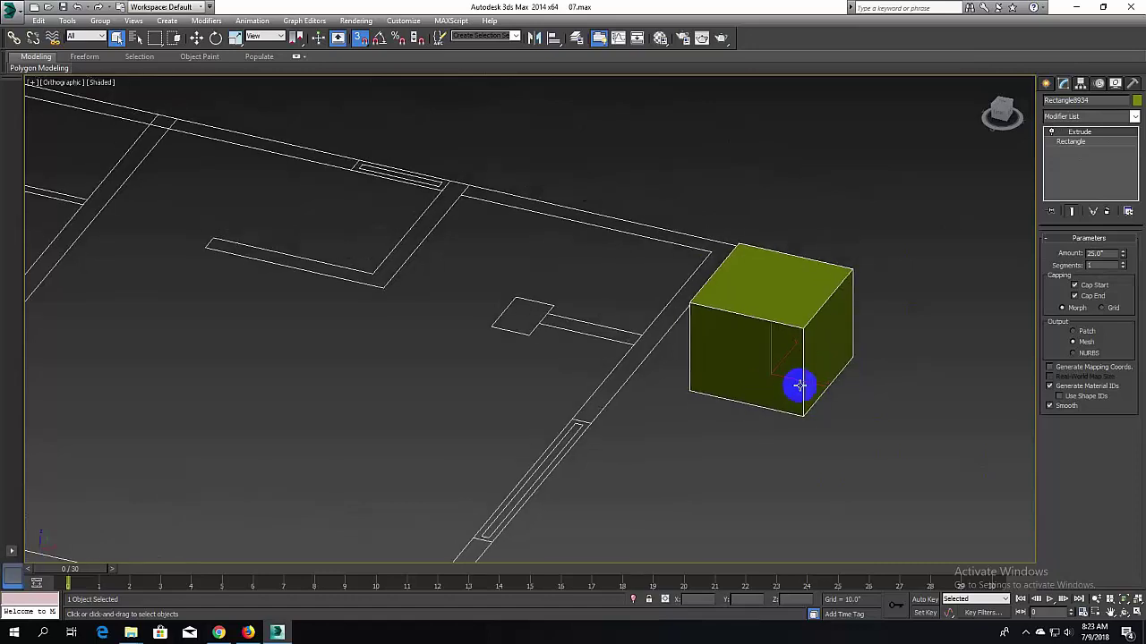
pyautogui.scroll(1, 806, 392)
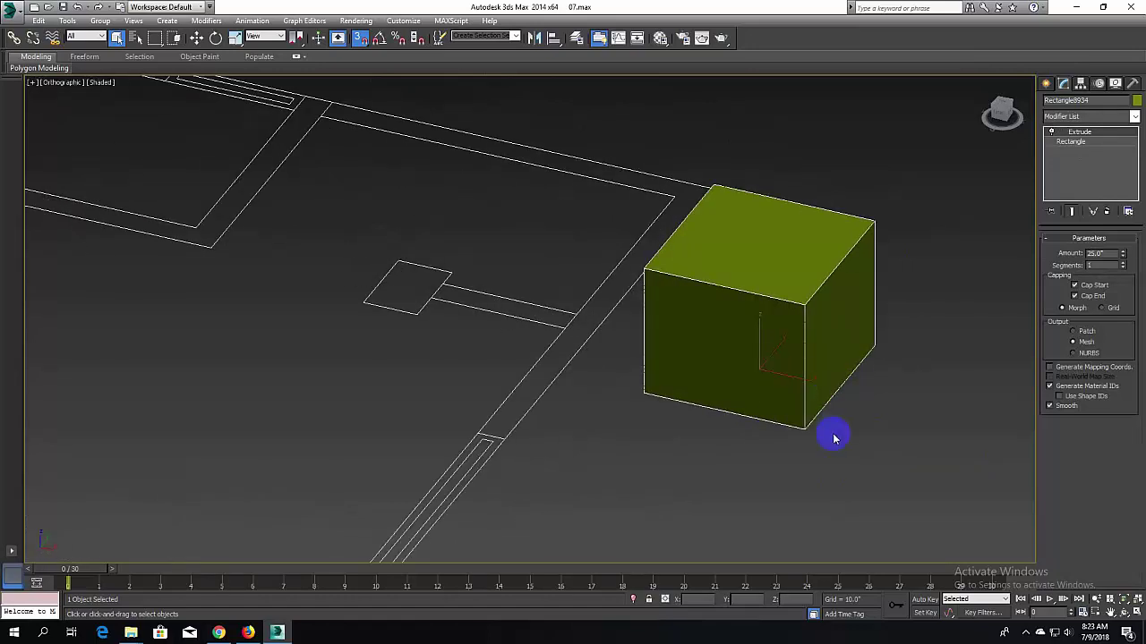
pyautogui.scroll(-1, 878, 404)
pyautogui.scroll(-2, 879, 410)
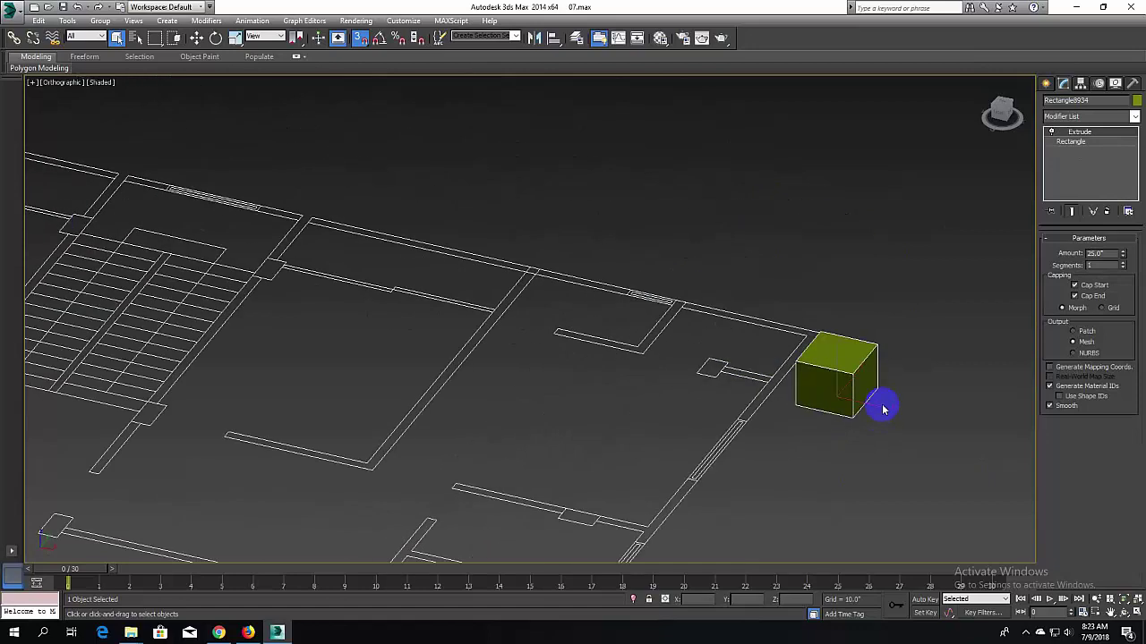
pyautogui.moveTo(883, 409); pyautogui.dragTo(782, 421, button='middle')
pyautogui.scroll(3, 780, 396)
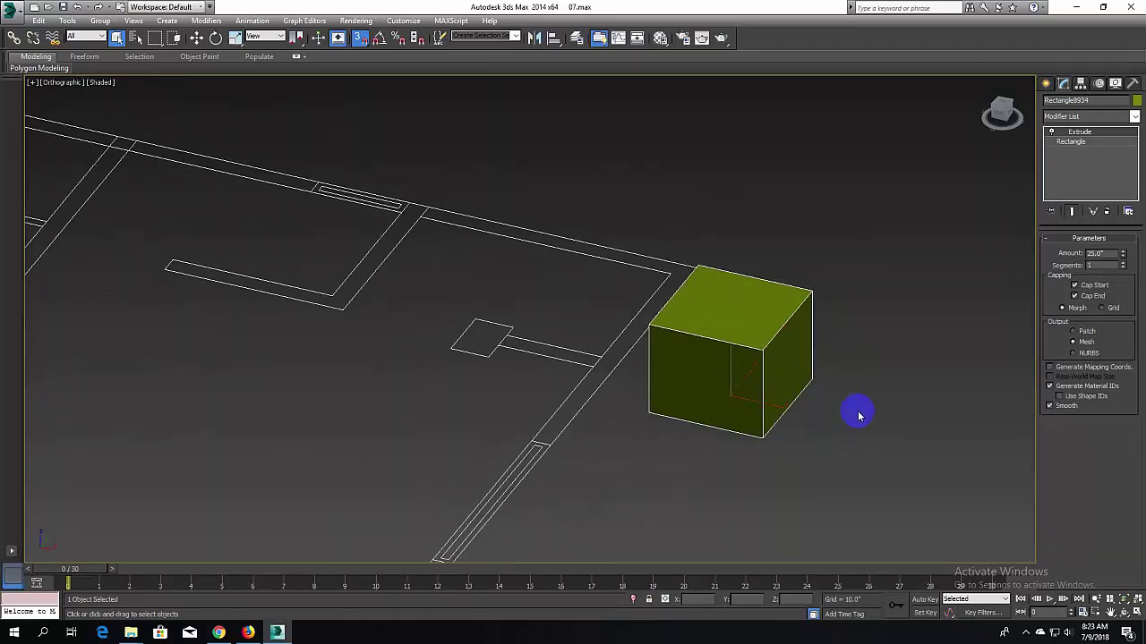
pyautogui.moveTo(858, 416); pyautogui.dragTo(815, 413, button='middle')
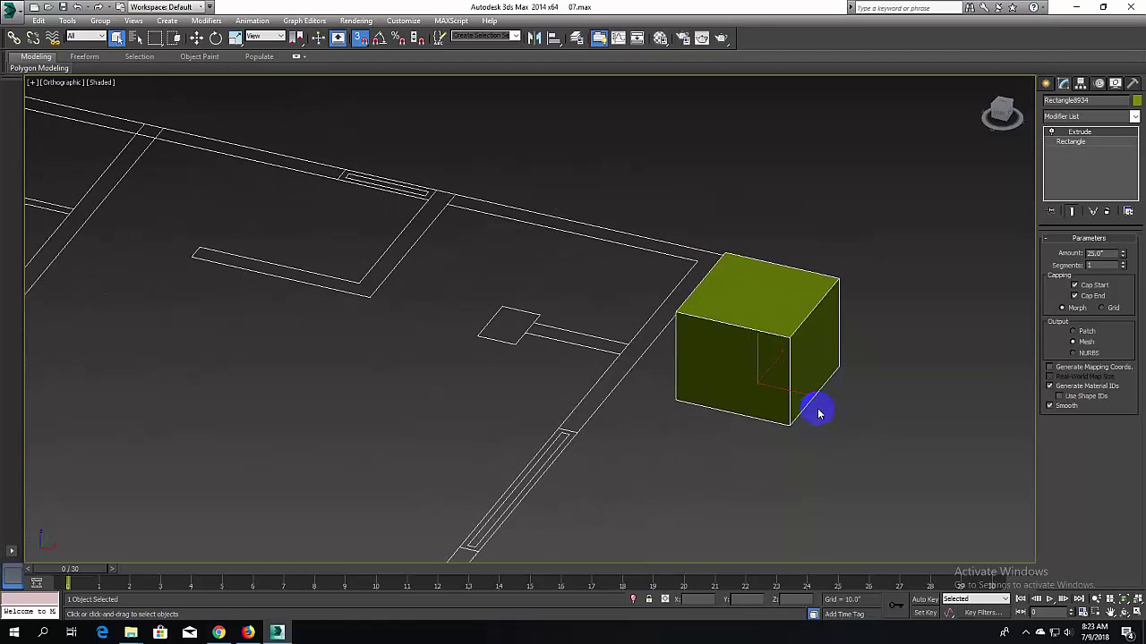